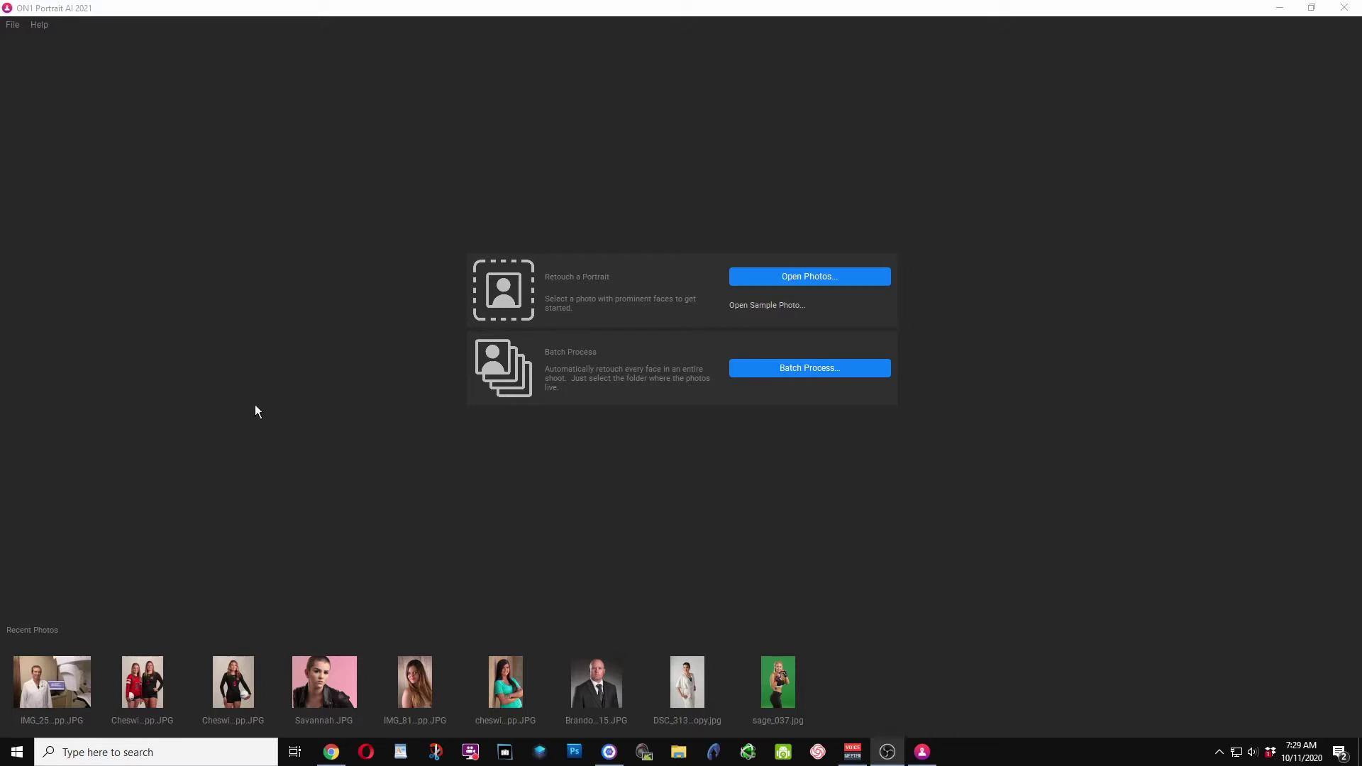
# Open the volleyball player portrait in Portrait AI and reveal its masking options.
pyautogui.click(244, 678)
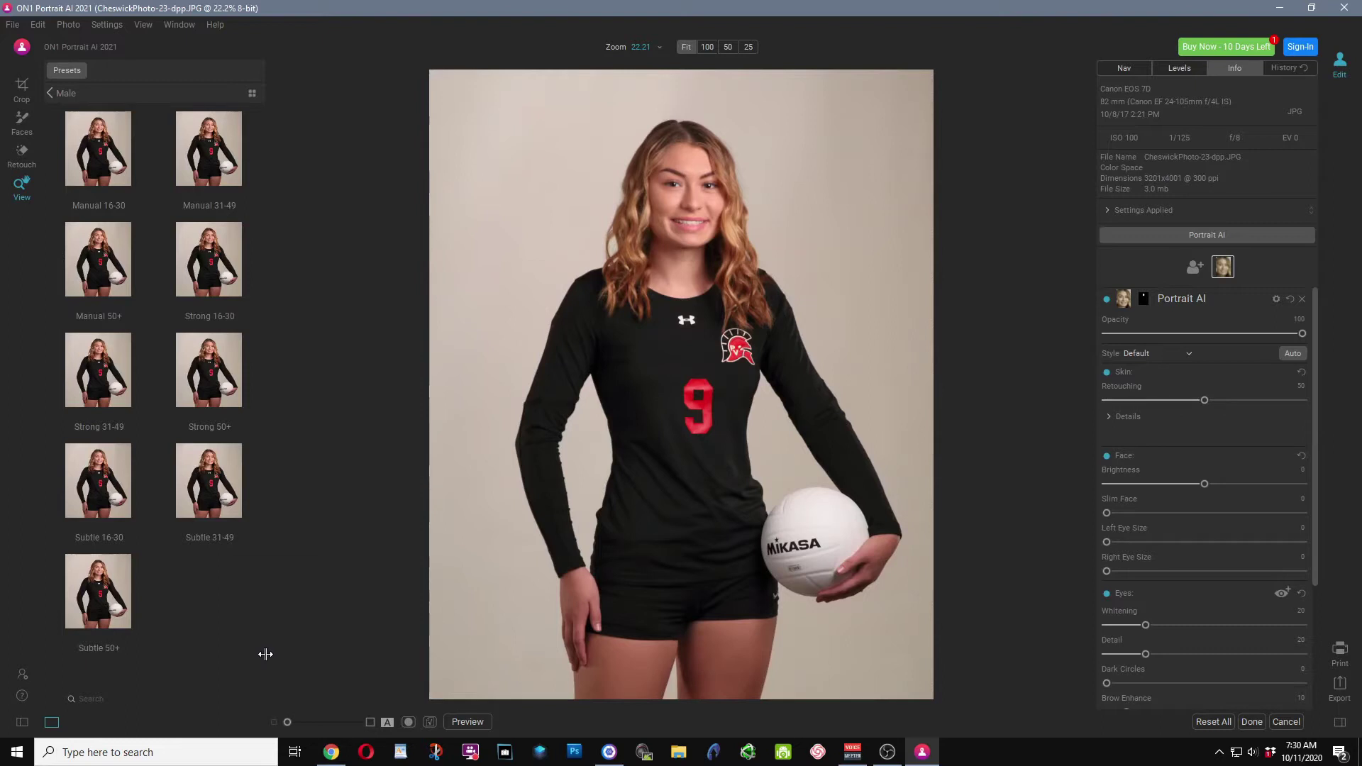
pyautogui.click(1144, 298)
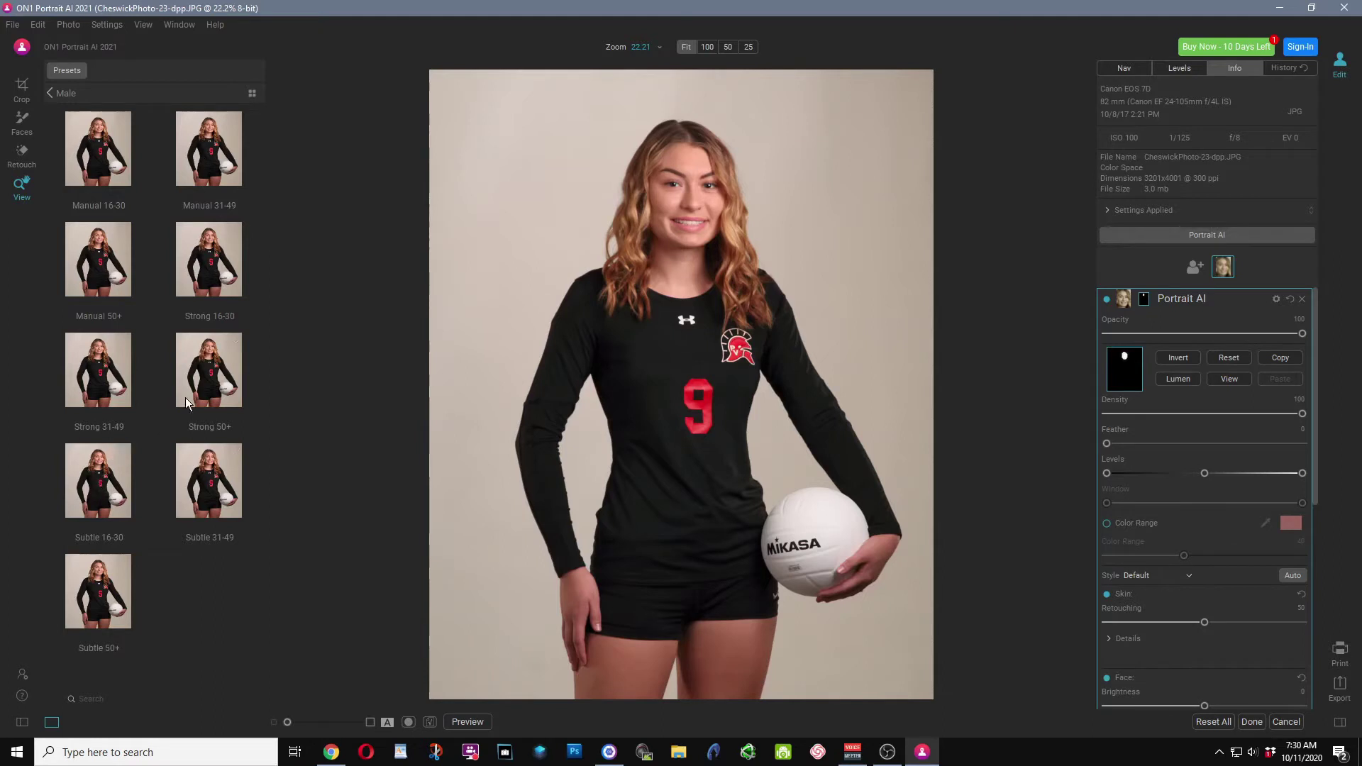
# Hide the presets panel, zoom the face to 100% and toggle Preview to compare against the original.
pyautogui.click(51, 94)
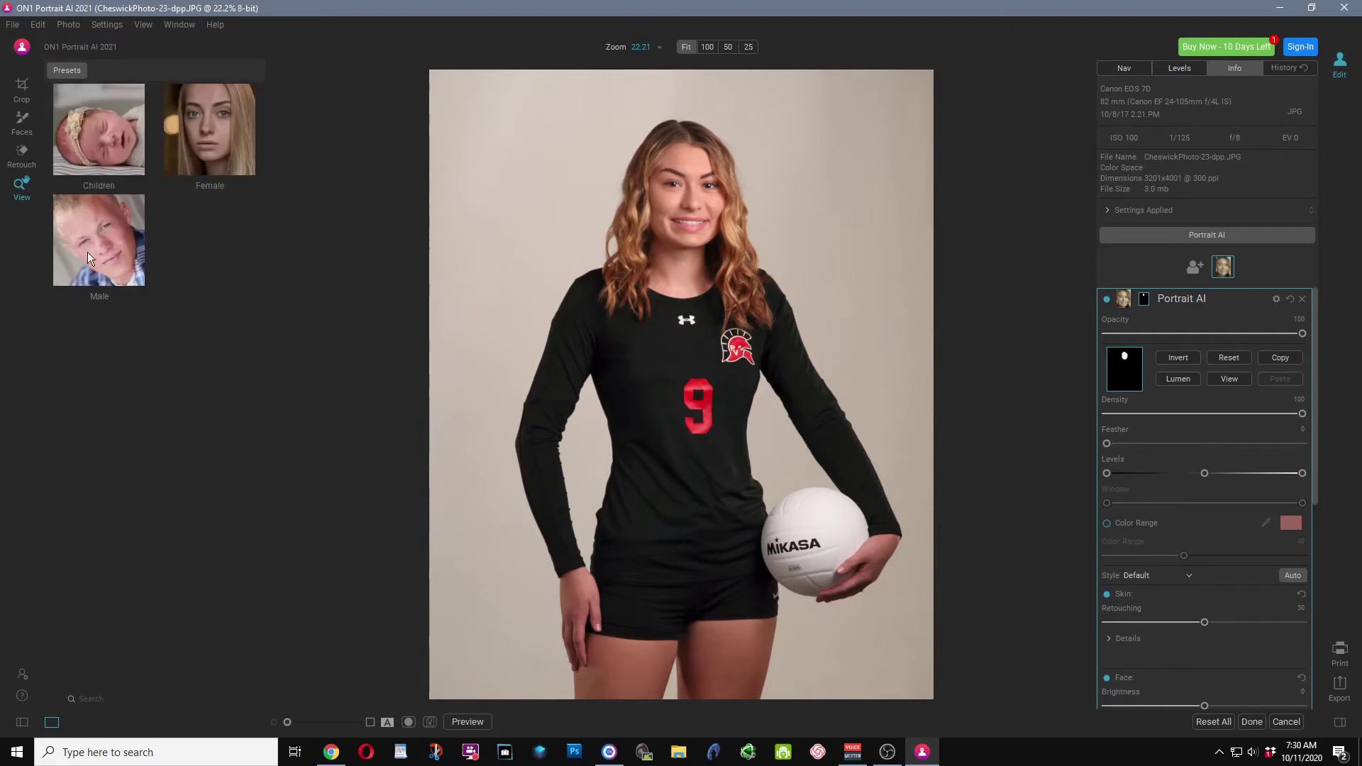
pyautogui.click(22, 722)
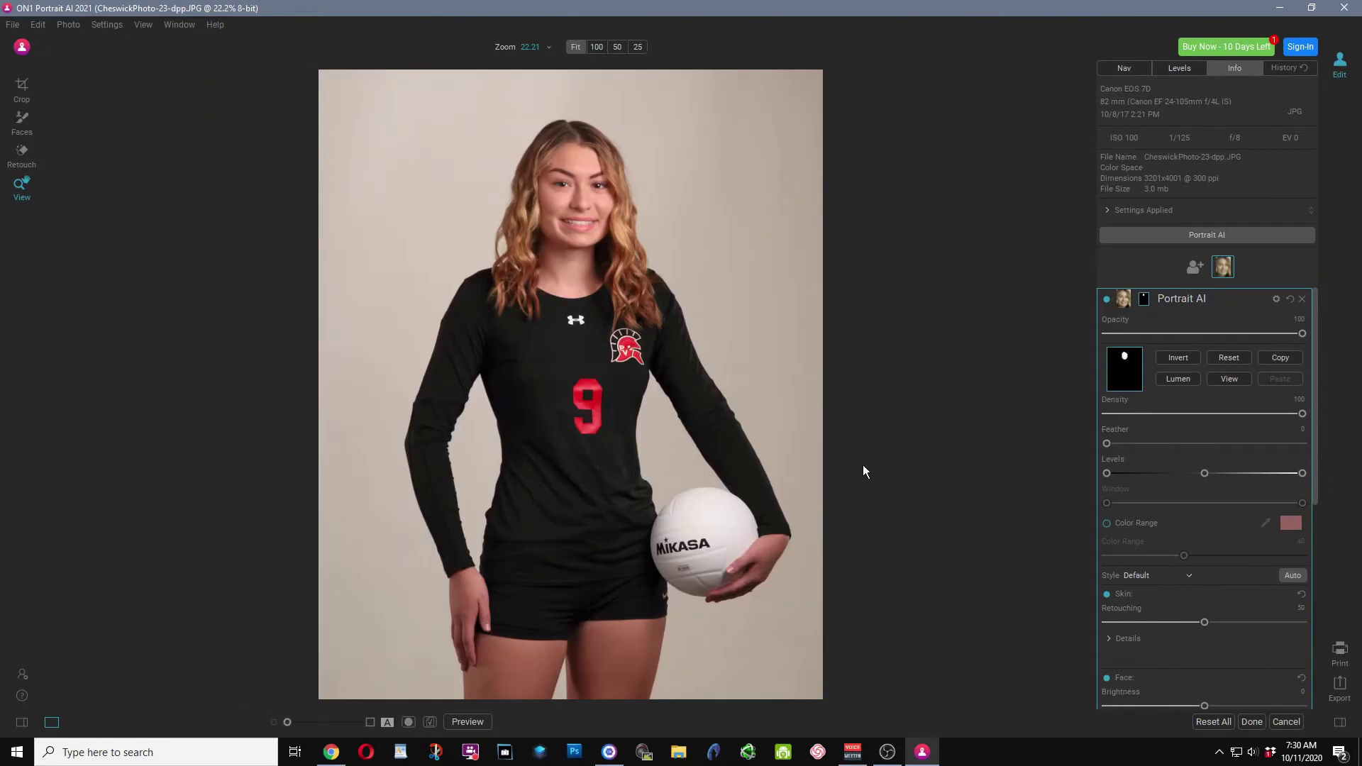
pyautogui.click(678, 268)
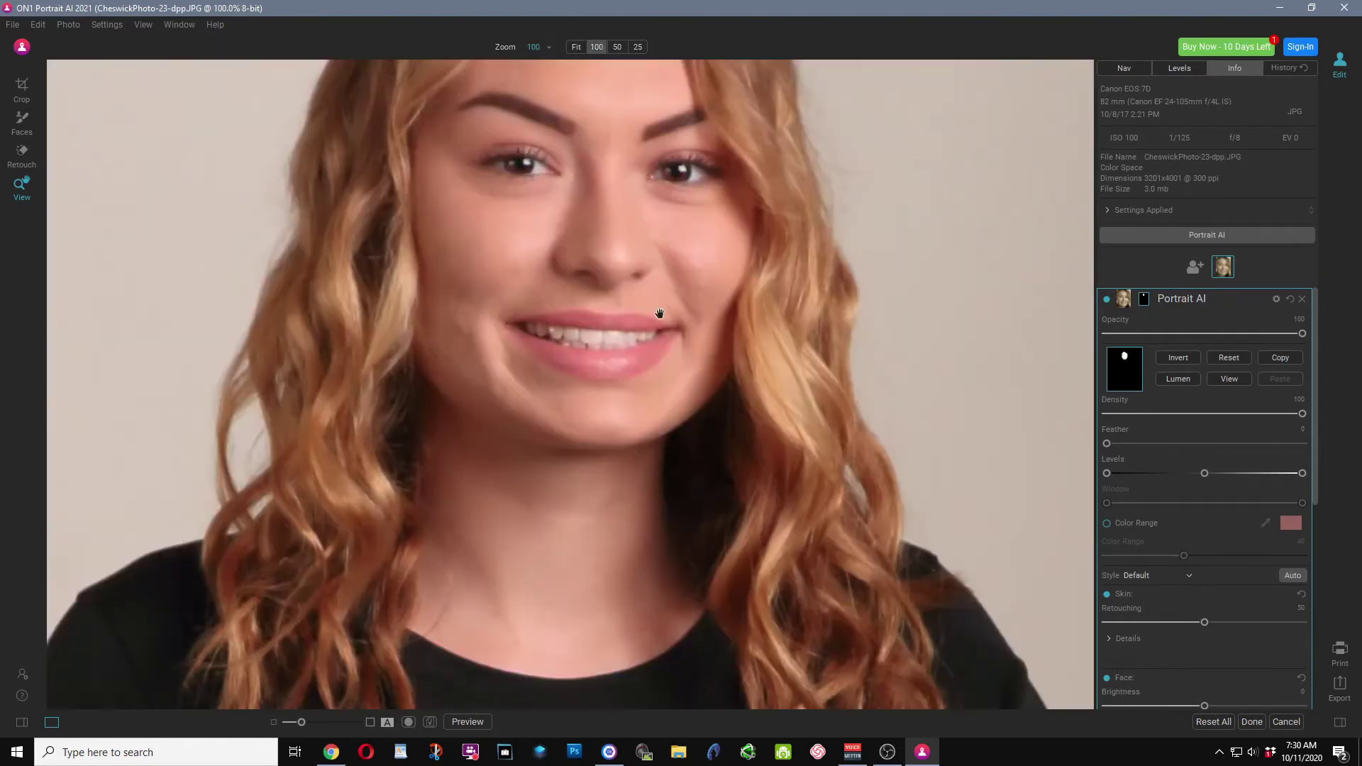
pyautogui.scroll(2, 745, 371)
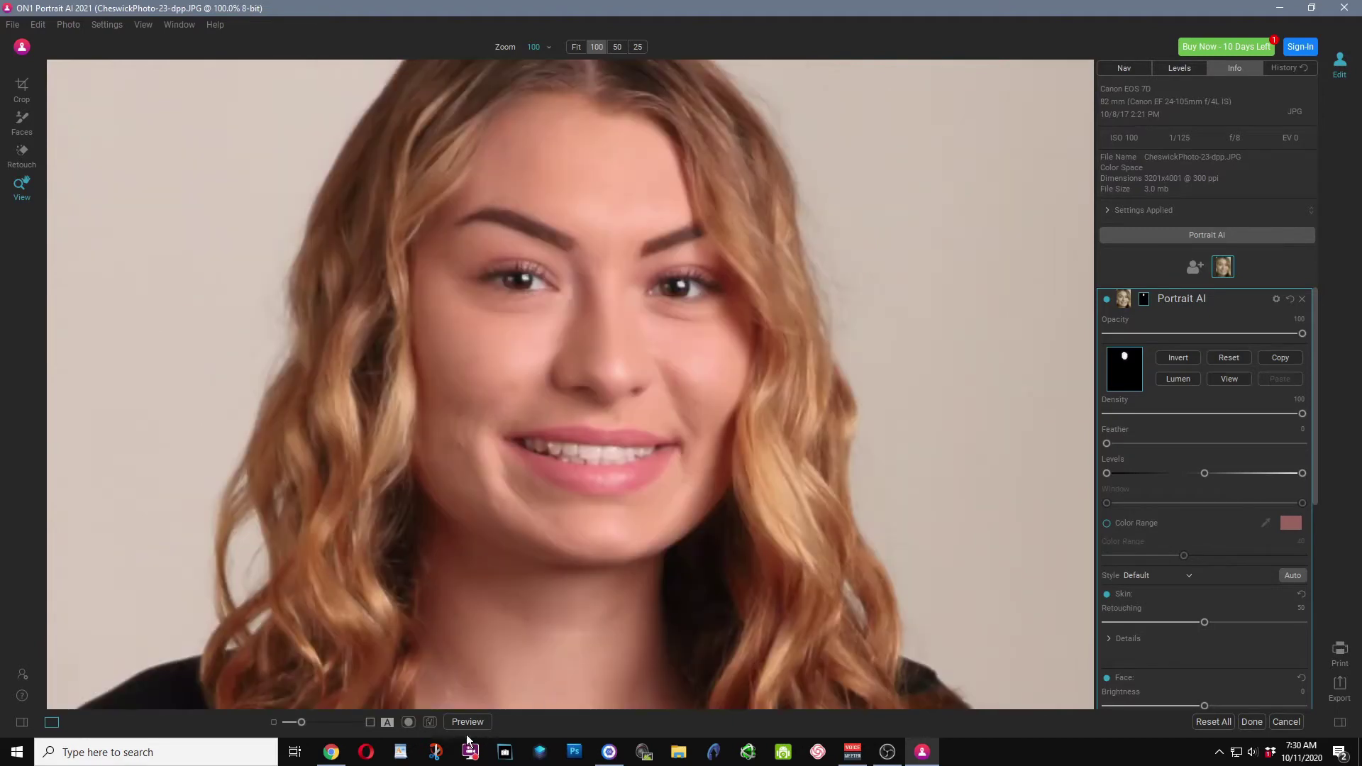
pyautogui.click(461, 722)
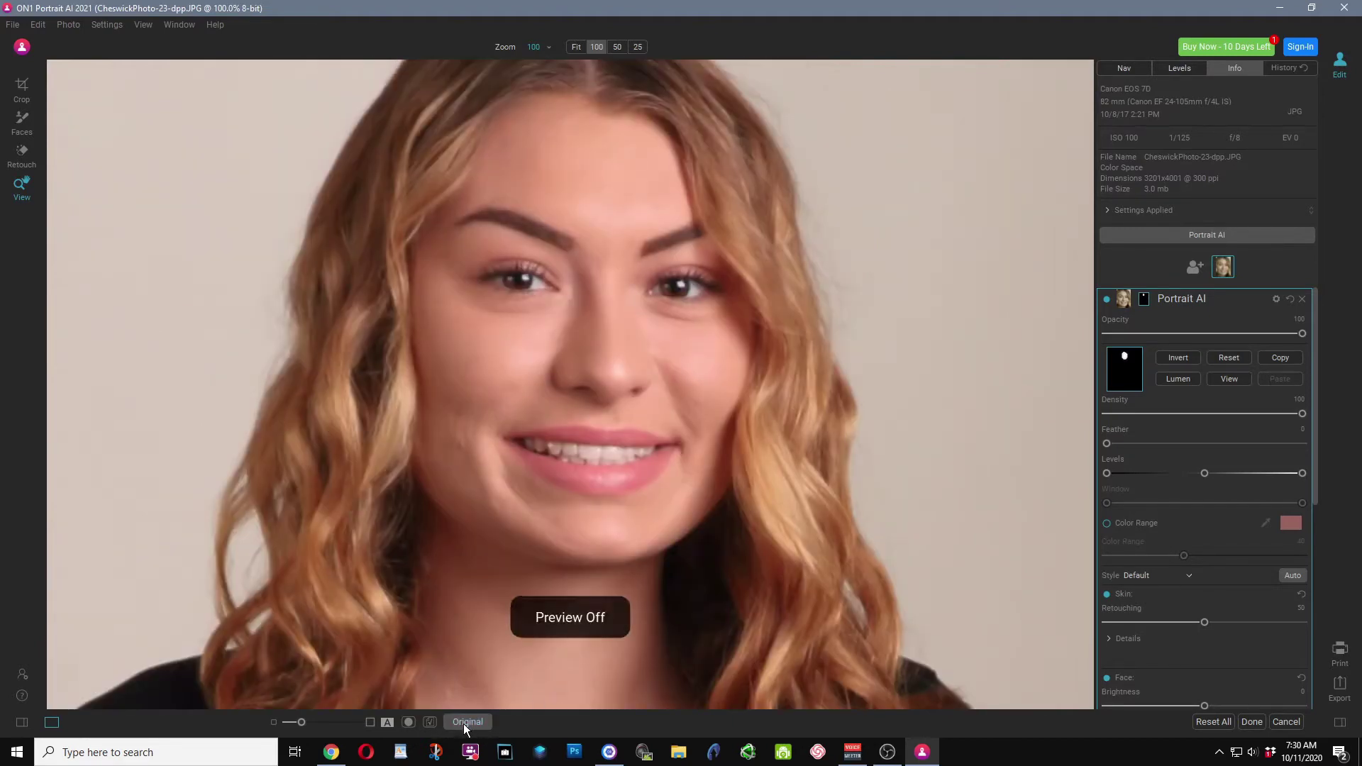
pyautogui.click(465, 724)
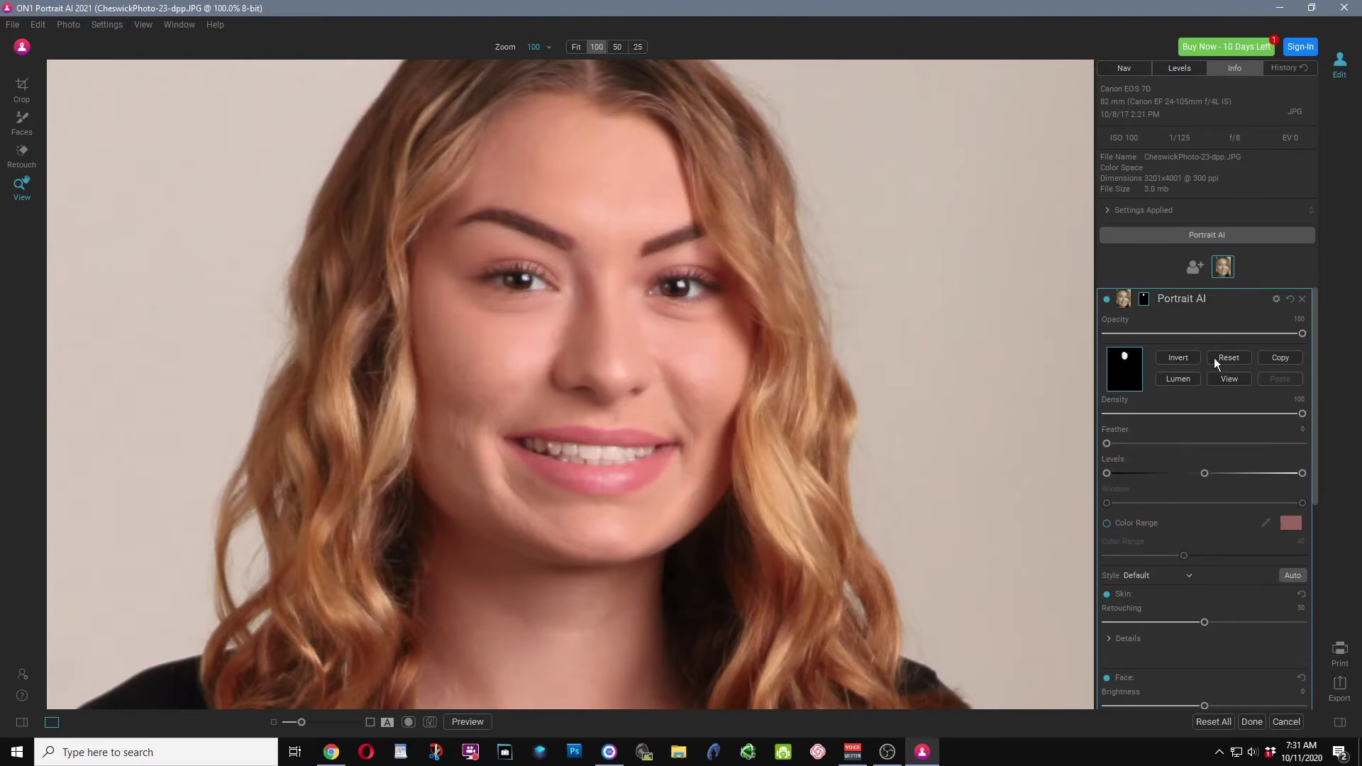
# Zoom to 100% on the face, raise Skin Retouching to 43 and expand the skin Details controls.
pyautogui.click(1301, 299)
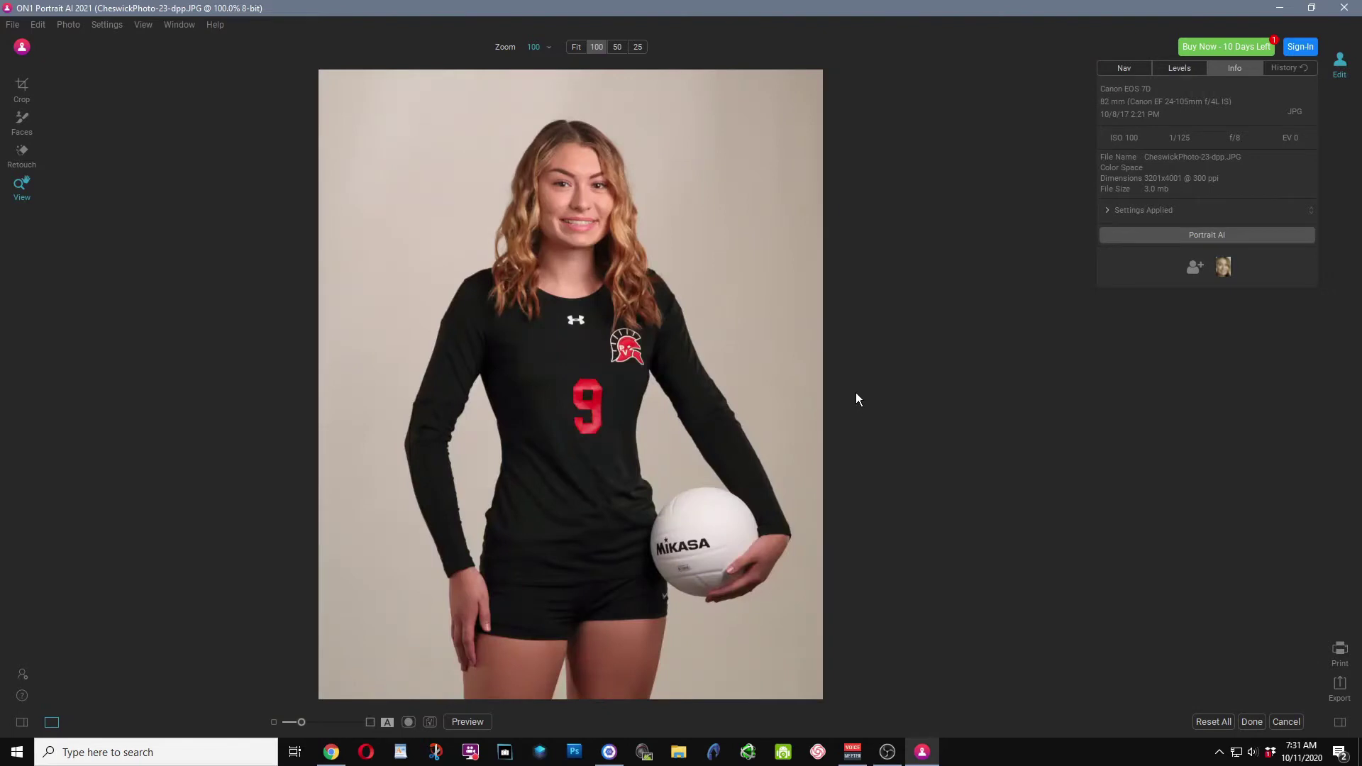
pyautogui.click(579, 316)
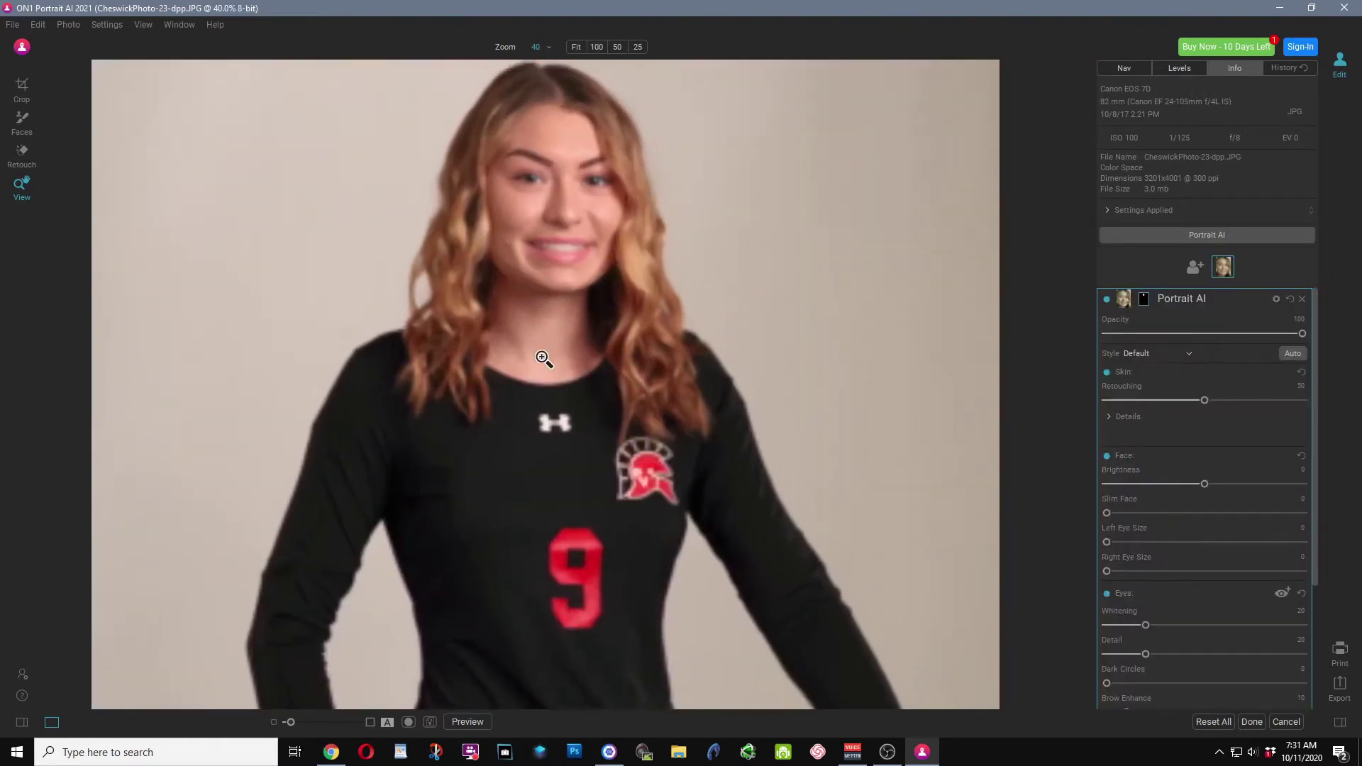
pyautogui.click(582, 447)
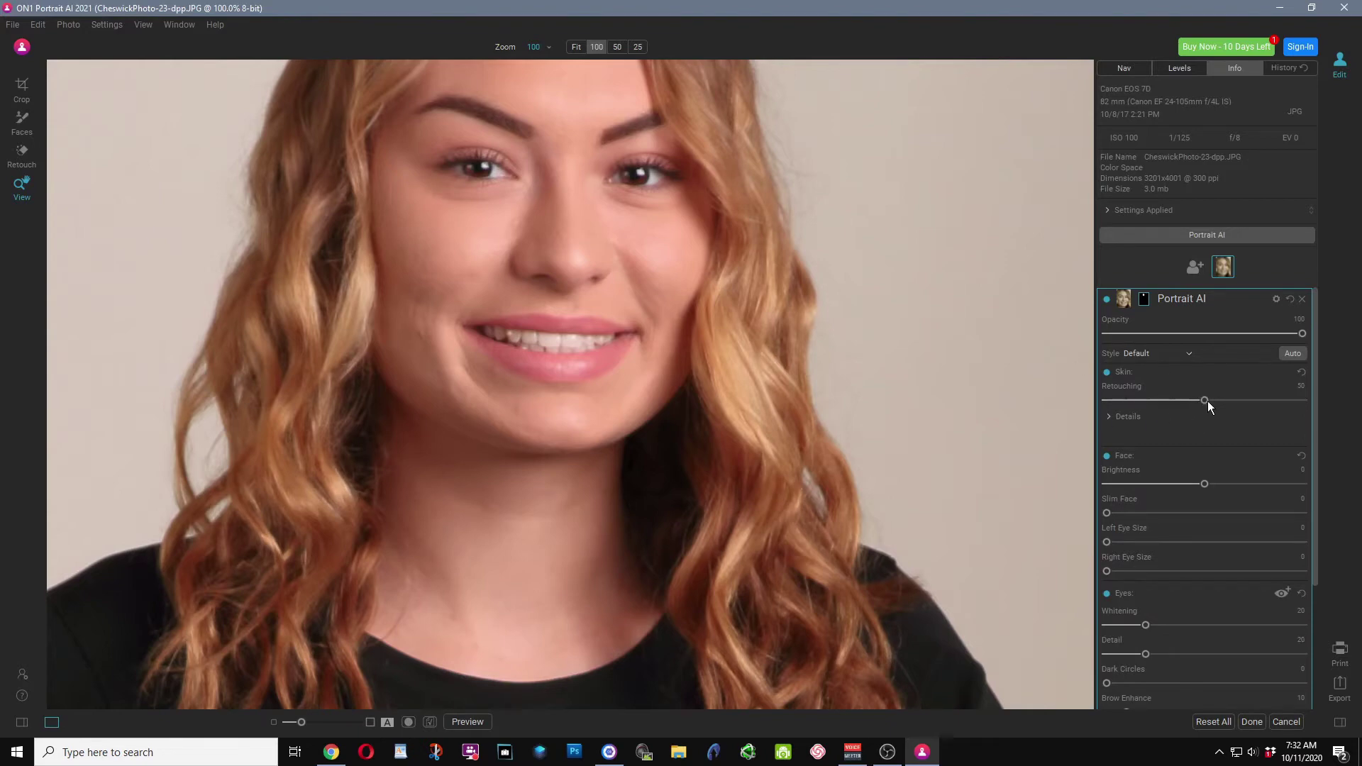
pyautogui.moveTo(1303, 410); pyautogui.dragTo(1310, 410)
pyautogui.click(1107, 417)
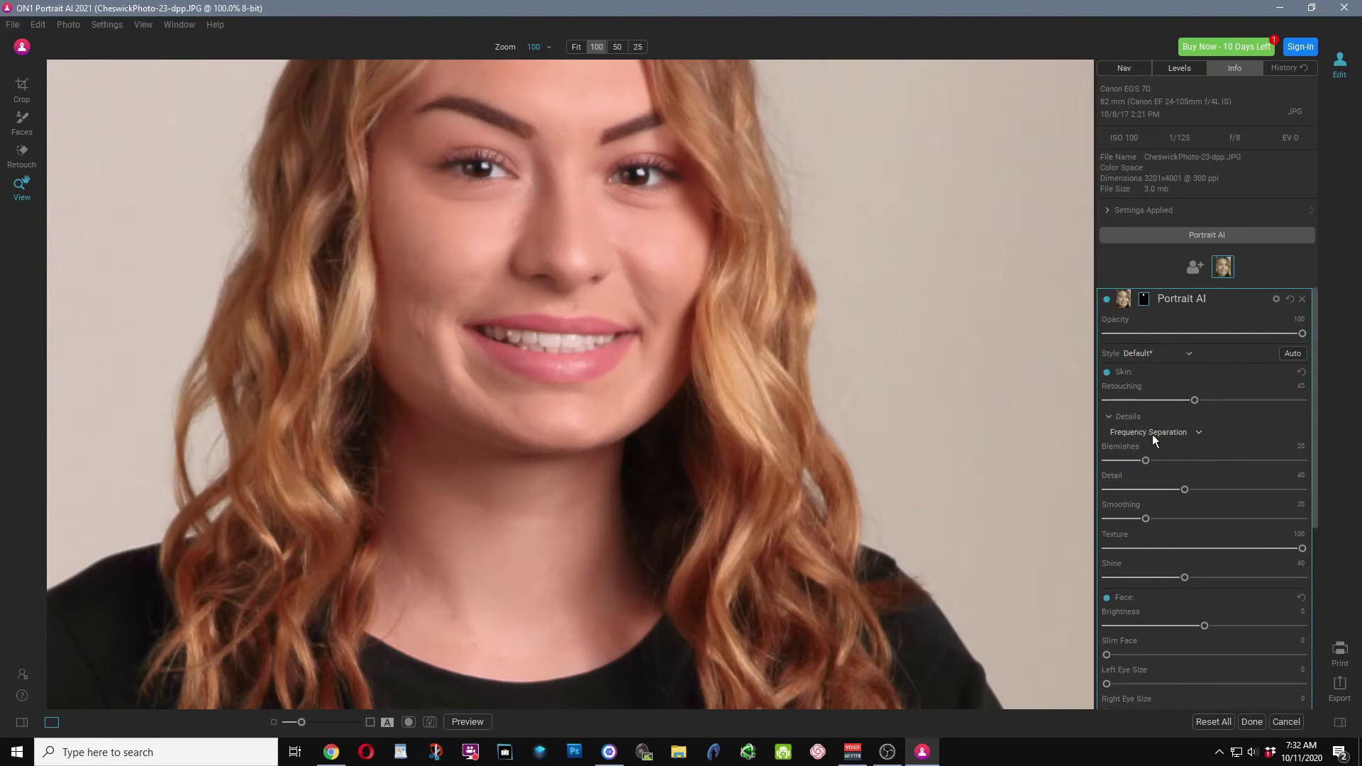
# Keep Frequency Separation as the smoothing method and set Face Brightness to 11.
pyautogui.click(1198, 432)
pyautogui.click(1168, 457)
pyautogui.scroll(-3, 1224, 579)
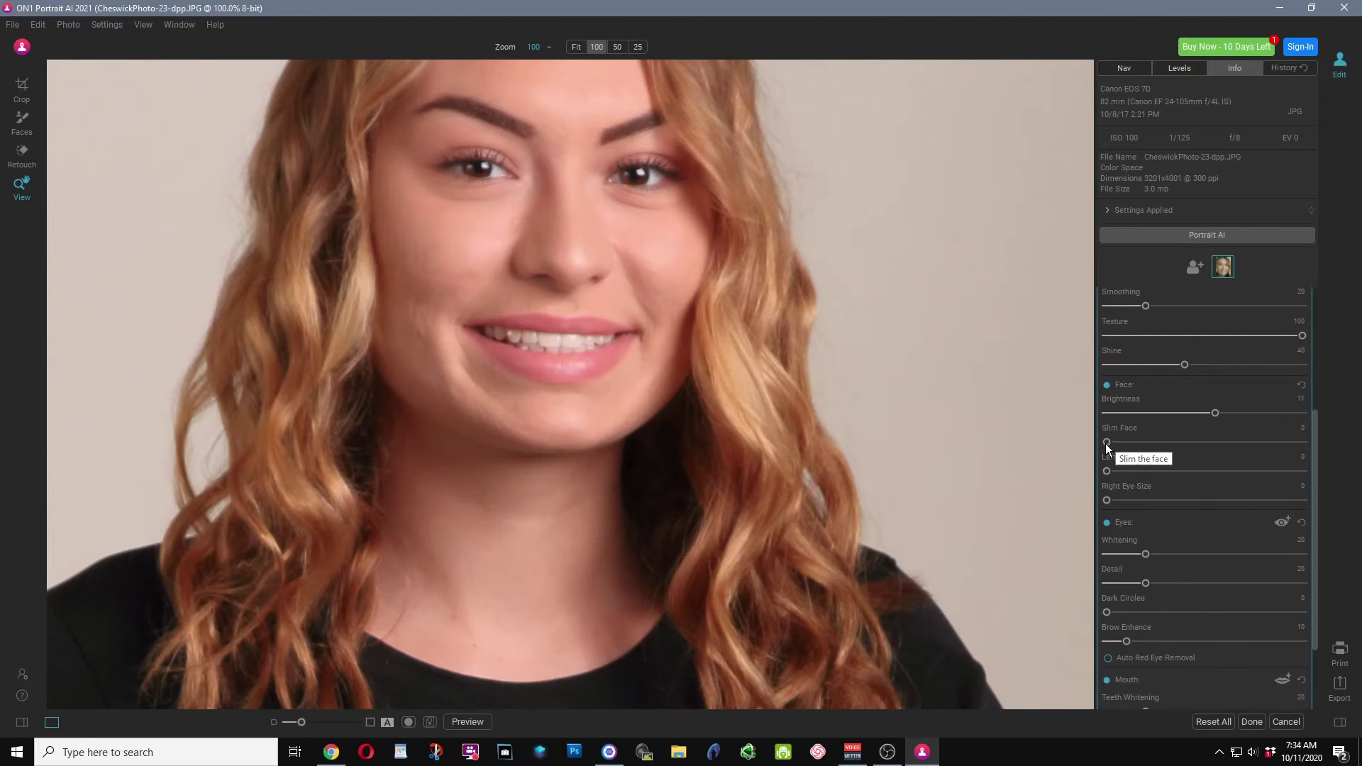
# Try slimming the face, reset Slim Face to 0 and set Right Eye Size to 57.
pyautogui.moveTo(1107, 442); pyautogui.dragTo(1069, 449)
pyautogui.scroll(1, 890, 515)
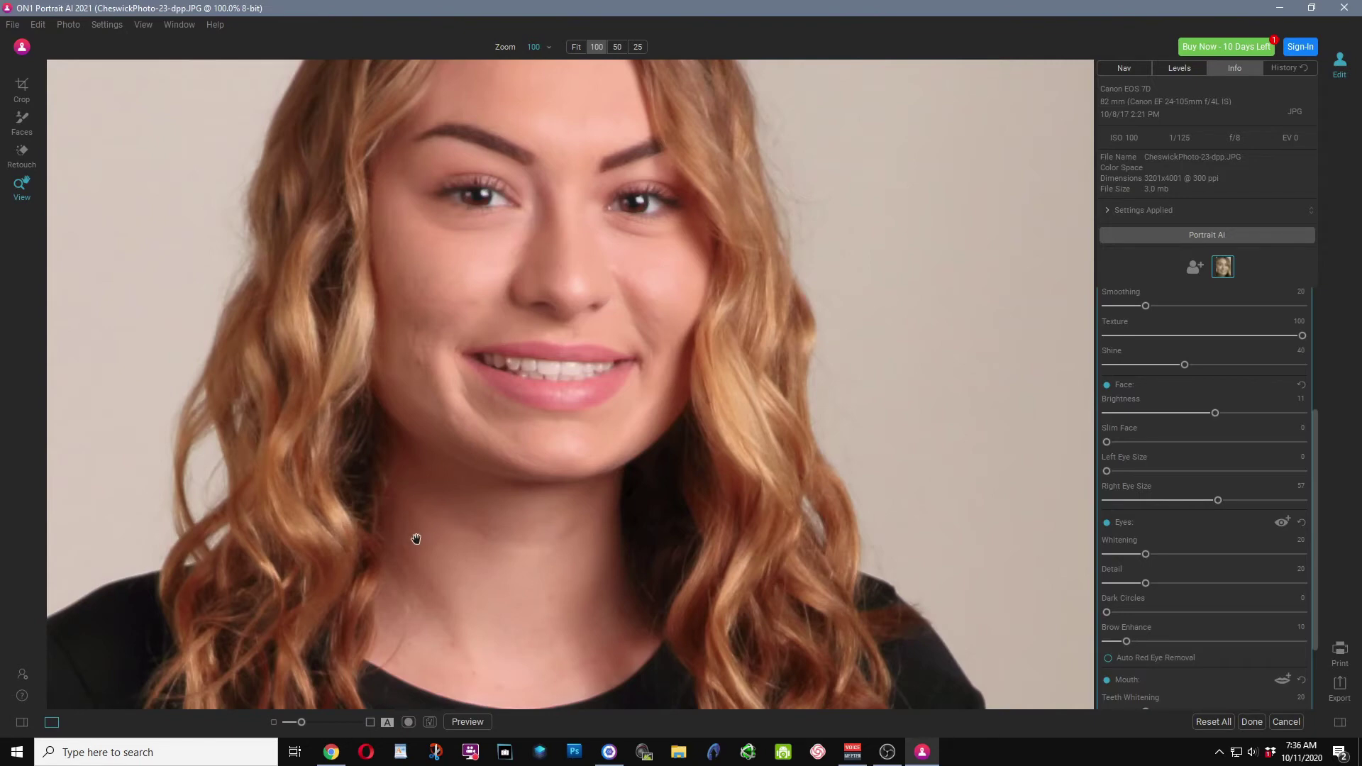
# Touch up the cheek with the Retouch tool and leave Dark Circles under Eyes at 0.
pyautogui.click(31, 156)
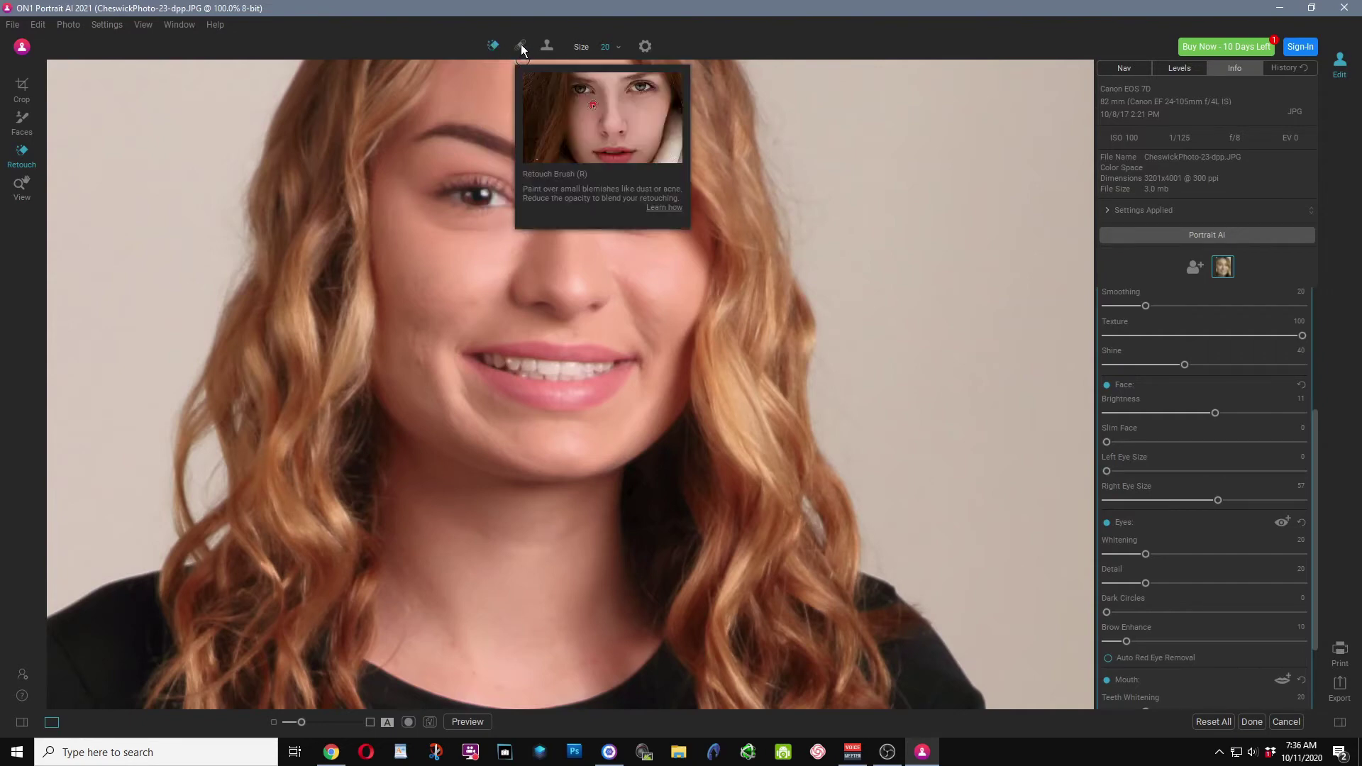
pyautogui.moveTo(543, 45)
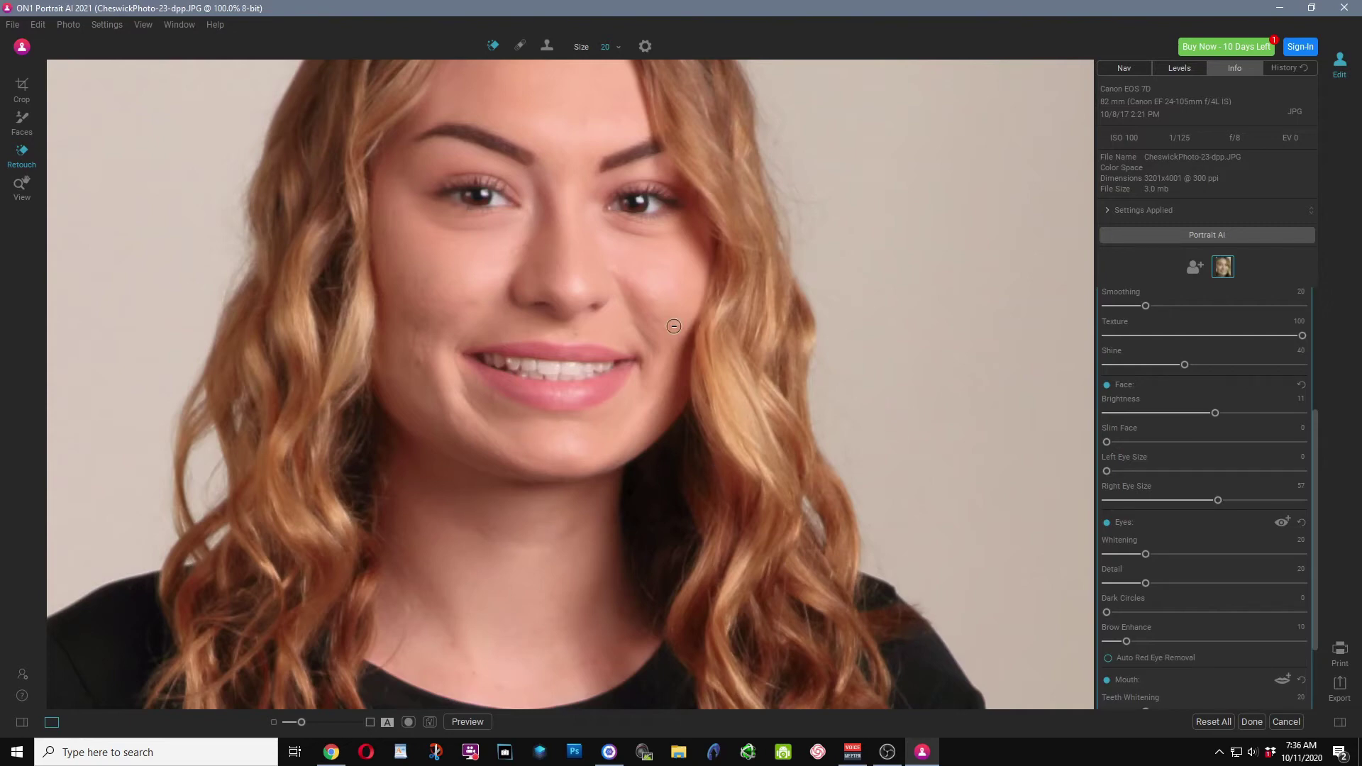
pyautogui.click(652, 299)
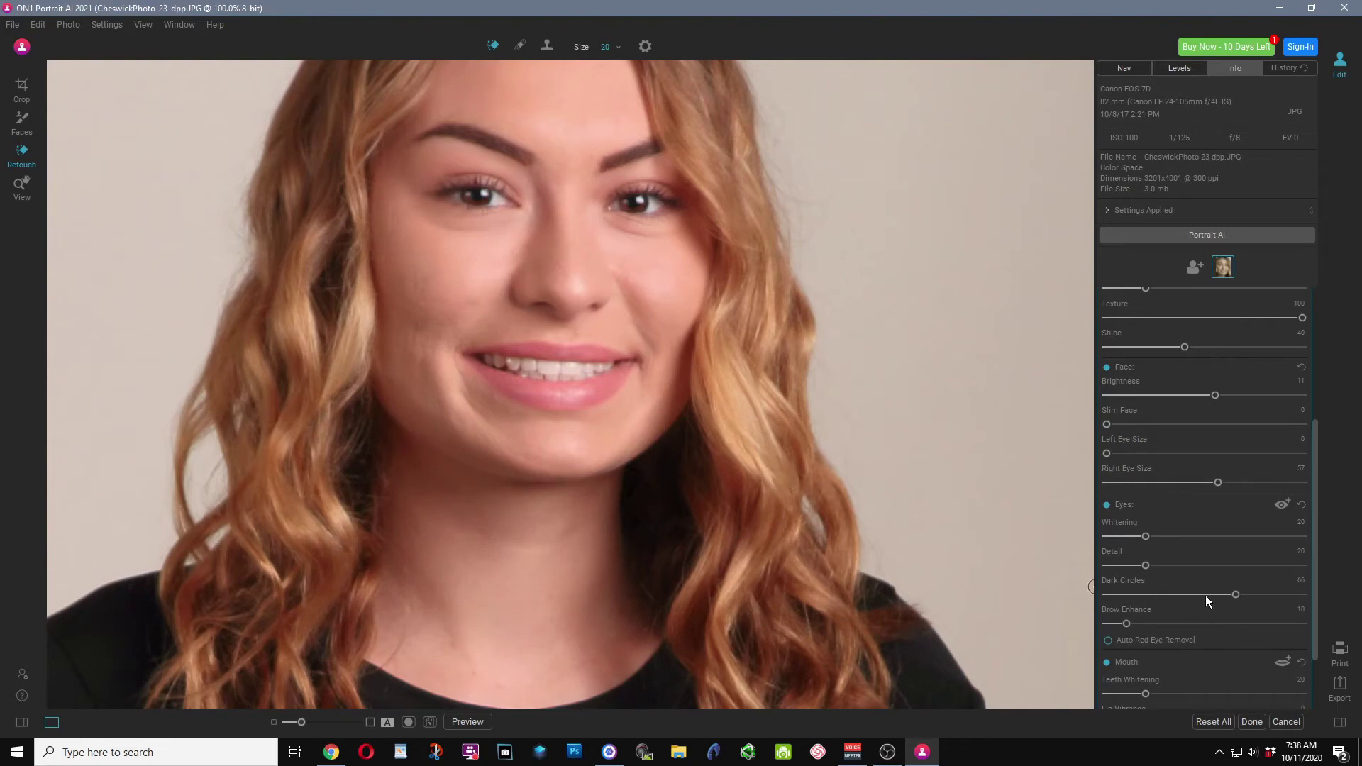
pyautogui.moveTo(1235, 595); pyautogui.dragTo(1117, 599)
# Retouch under both eyes and the chin with a feather-100 brush, then finish in Portrait AI.
pyautogui.click(524, 46)
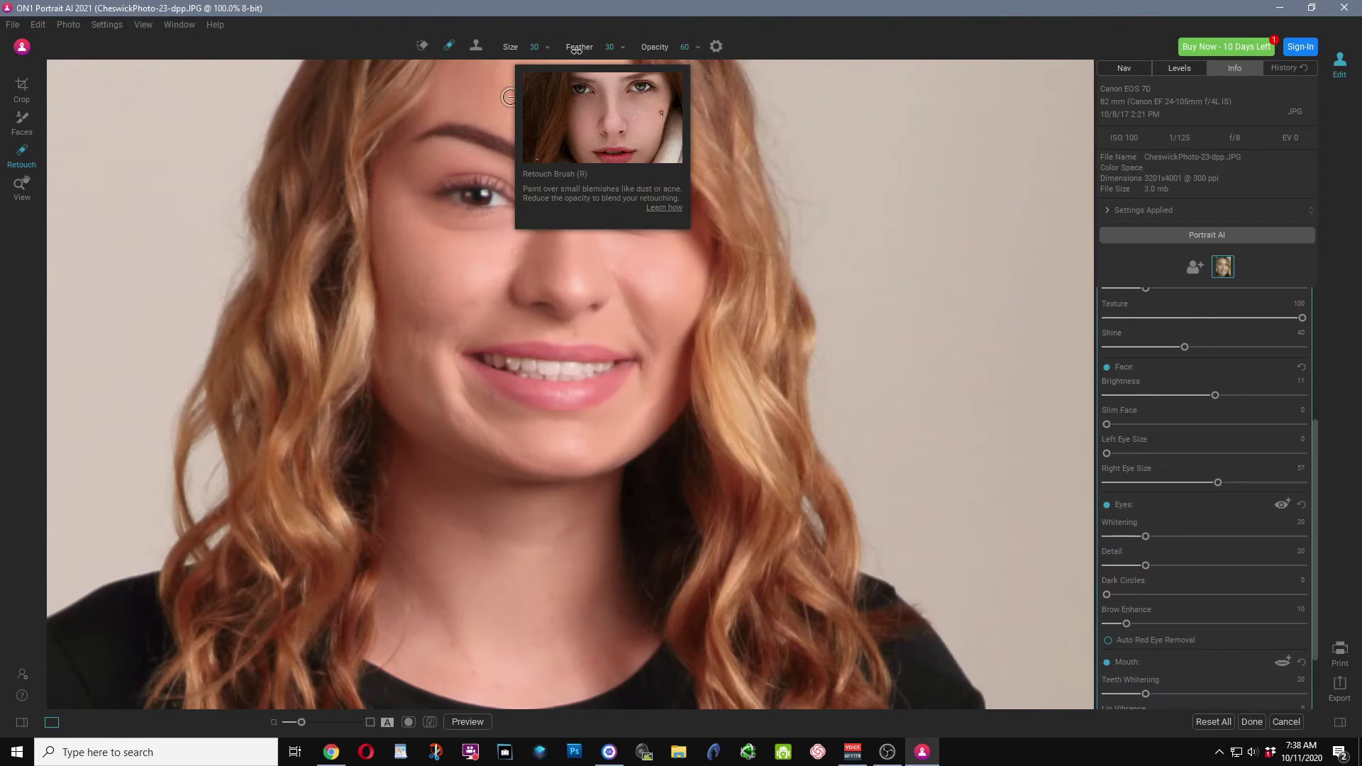
pyautogui.moveTo(582, 47)
pyautogui.mouseDown()
pyautogui.moveTo(714, 49)
pyautogui.moveTo(636, 48)
pyautogui.mouseUp()
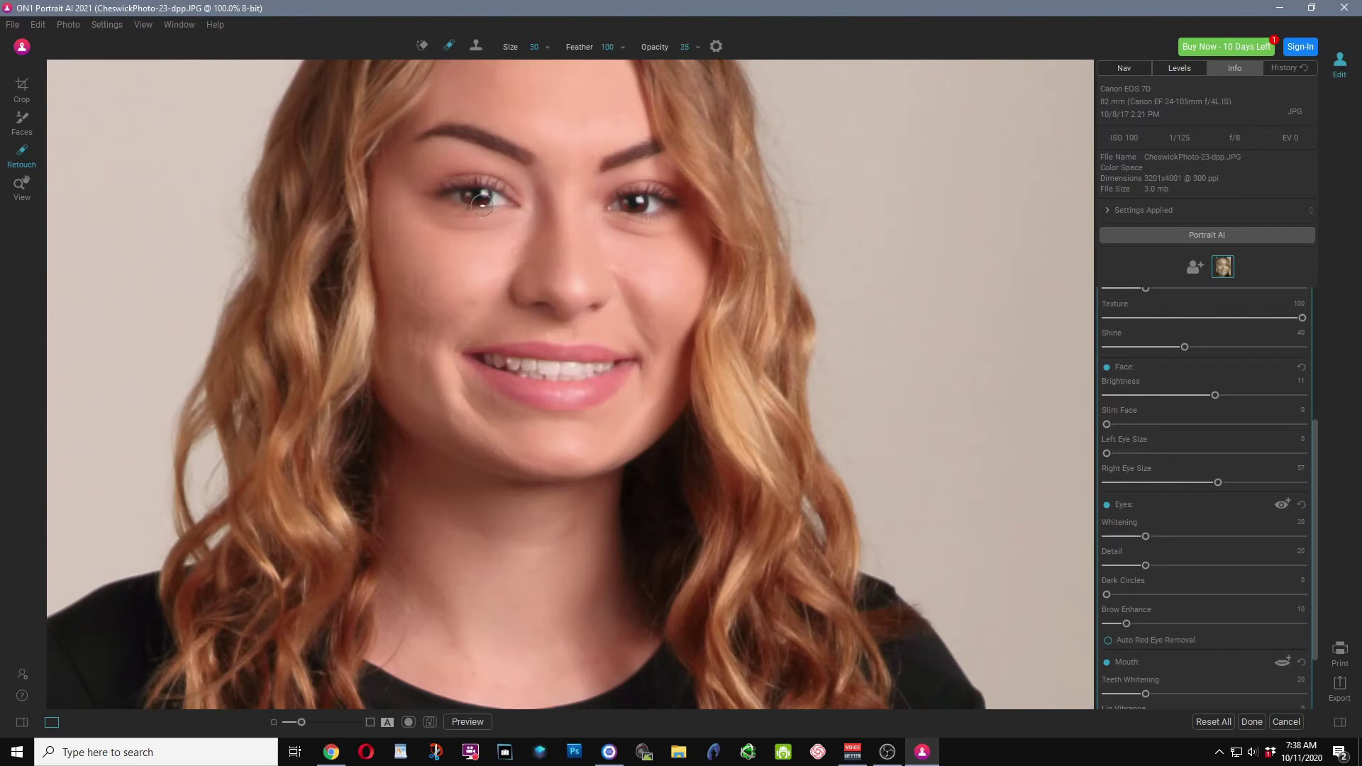
pyautogui.moveTo(503, 229); pyautogui.dragTo(429, 227)
pyautogui.moveTo(614, 230)
pyautogui.mouseDown()
pyautogui.moveTo(670, 239)
pyautogui.moveTo(613, 231)
pyautogui.mouseUp()
pyautogui.moveTo(524, 454); pyautogui.dragTo(540, 455)
pyautogui.scroll(-1, 621, 534)
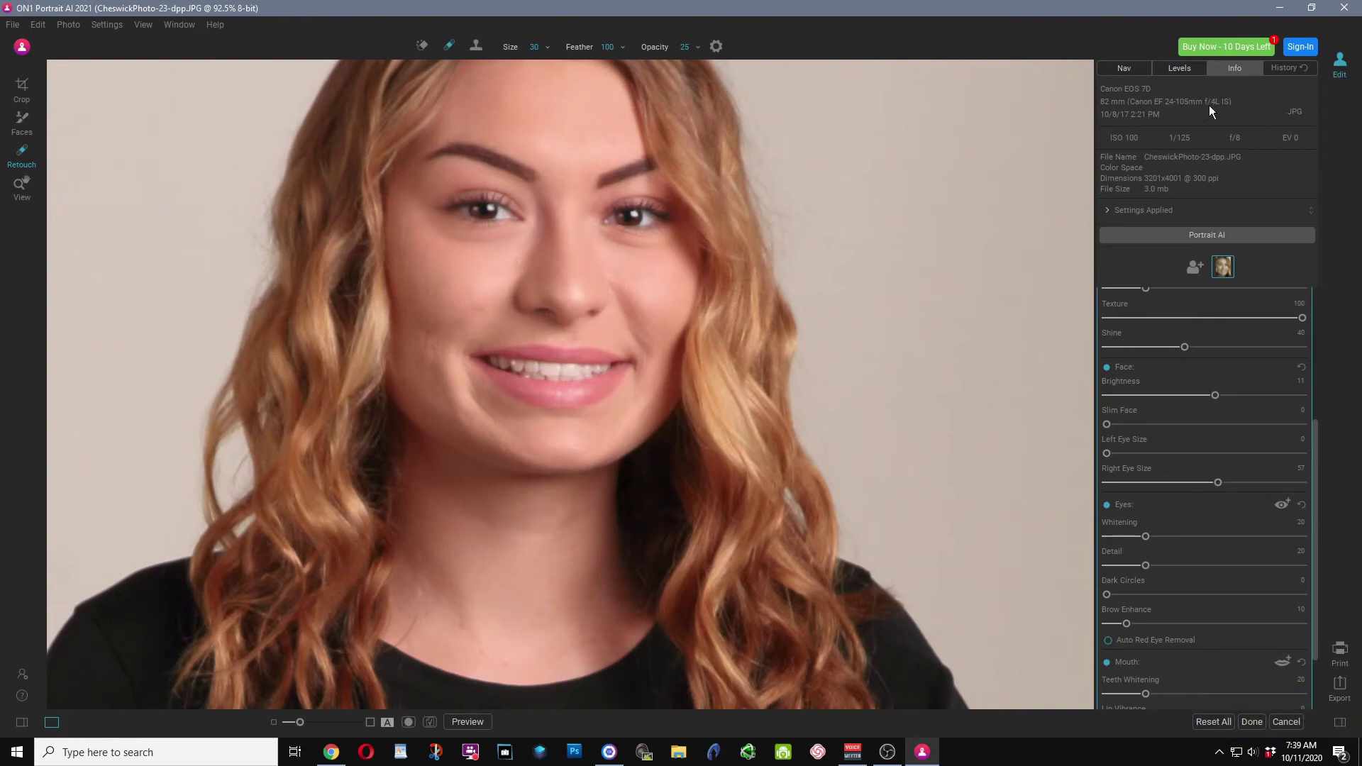
pyautogui.click(1345, 8)
# Bring back the ON1 Photo RAW browser and select cheswickphoto-112.CR2.
pyautogui.click(608, 752)
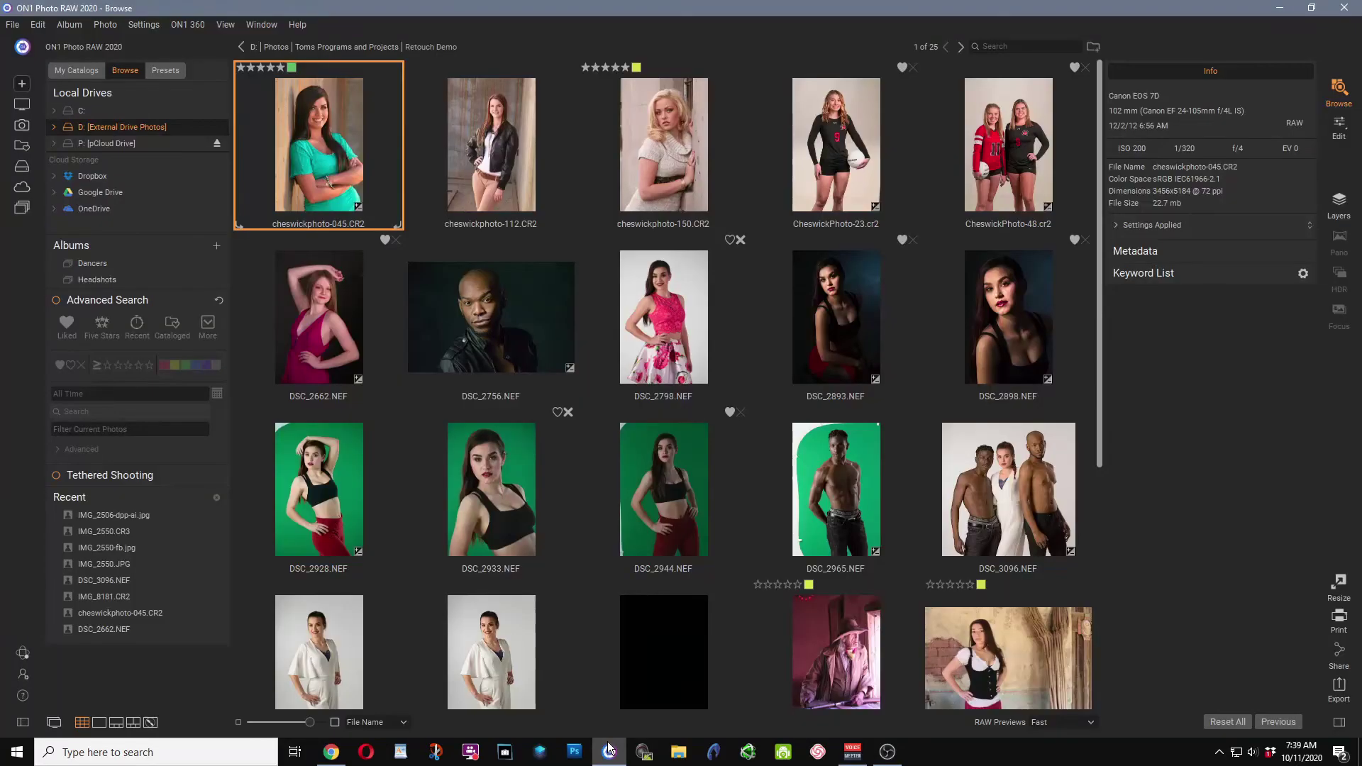
pyautogui.rightClick(609, 750)
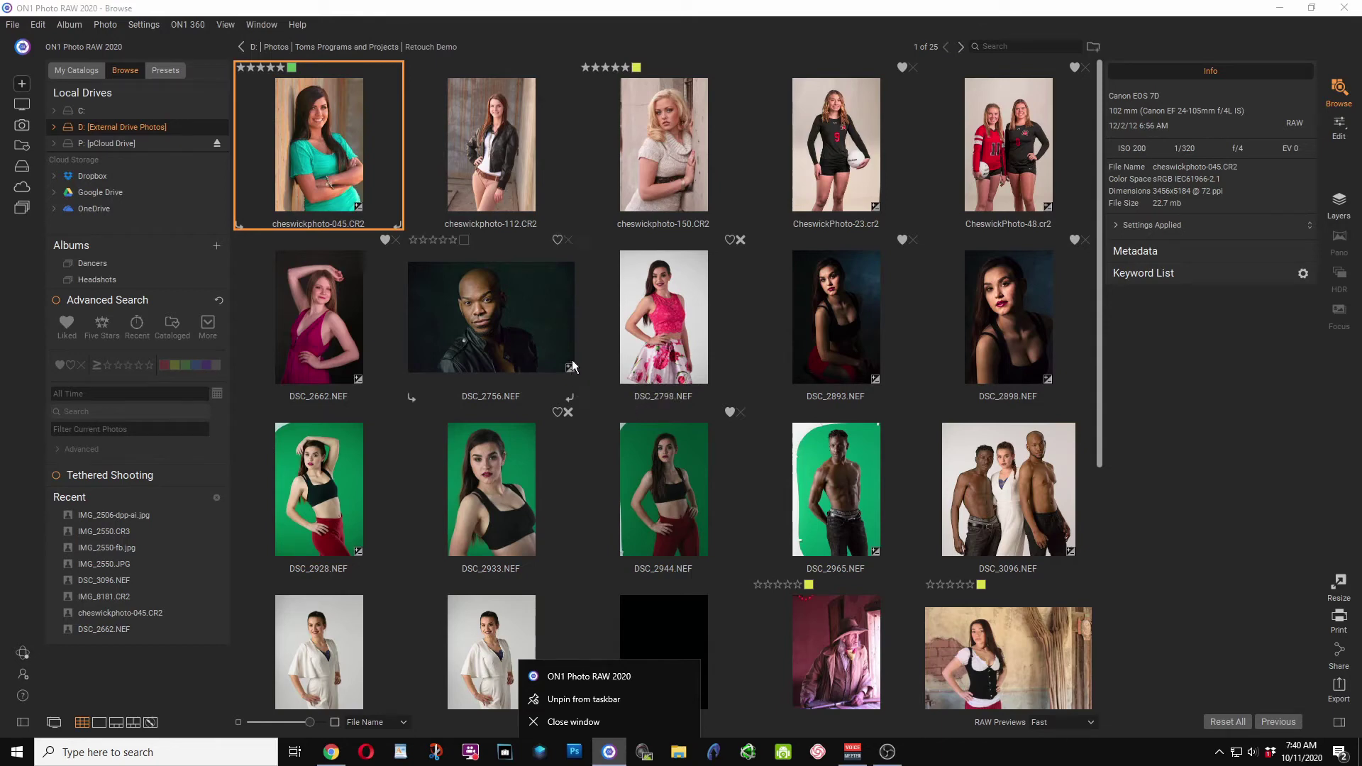
pyautogui.click(491, 150)
# Open cheswickphoto-112.CR2 in the Edit module and zoom to 100% on the woman's face.
pyautogui.doubleClick(491, 150)
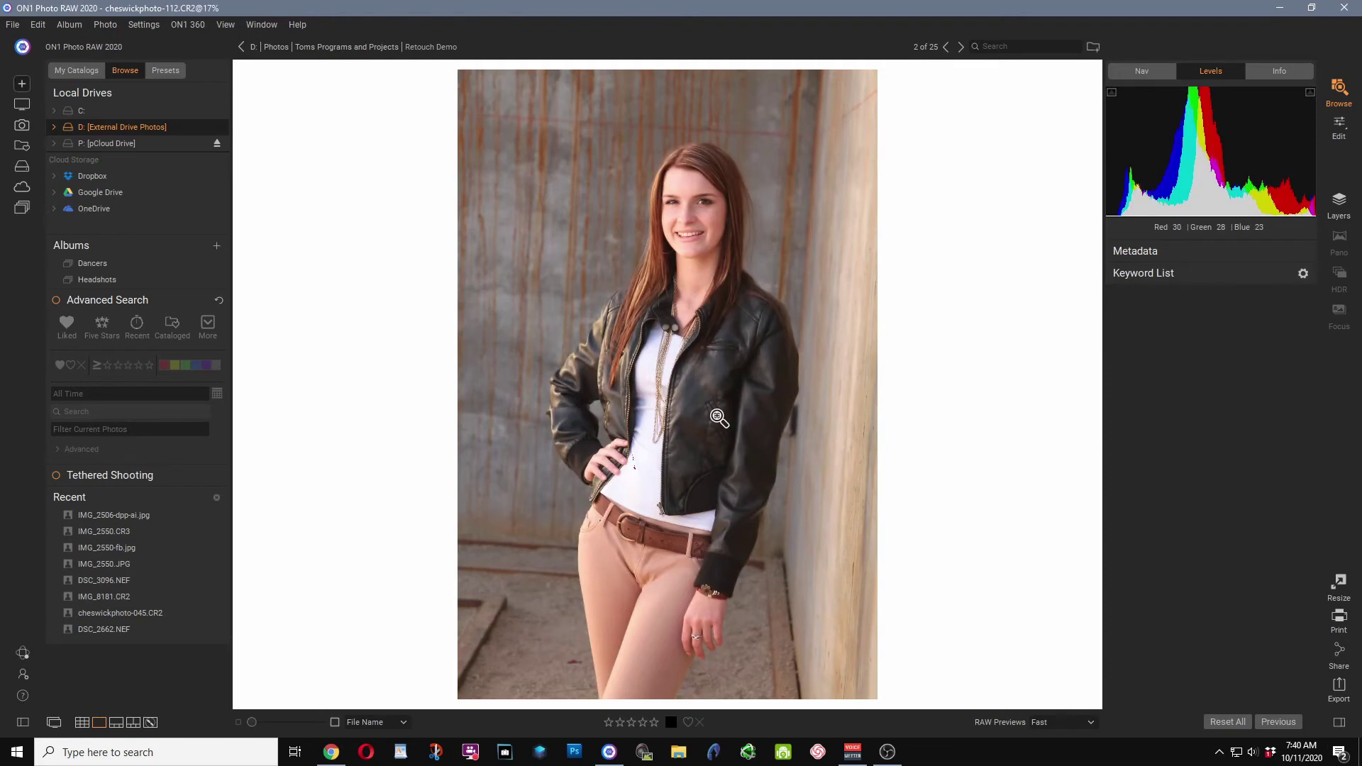
pyautogui.click(1339, 128)
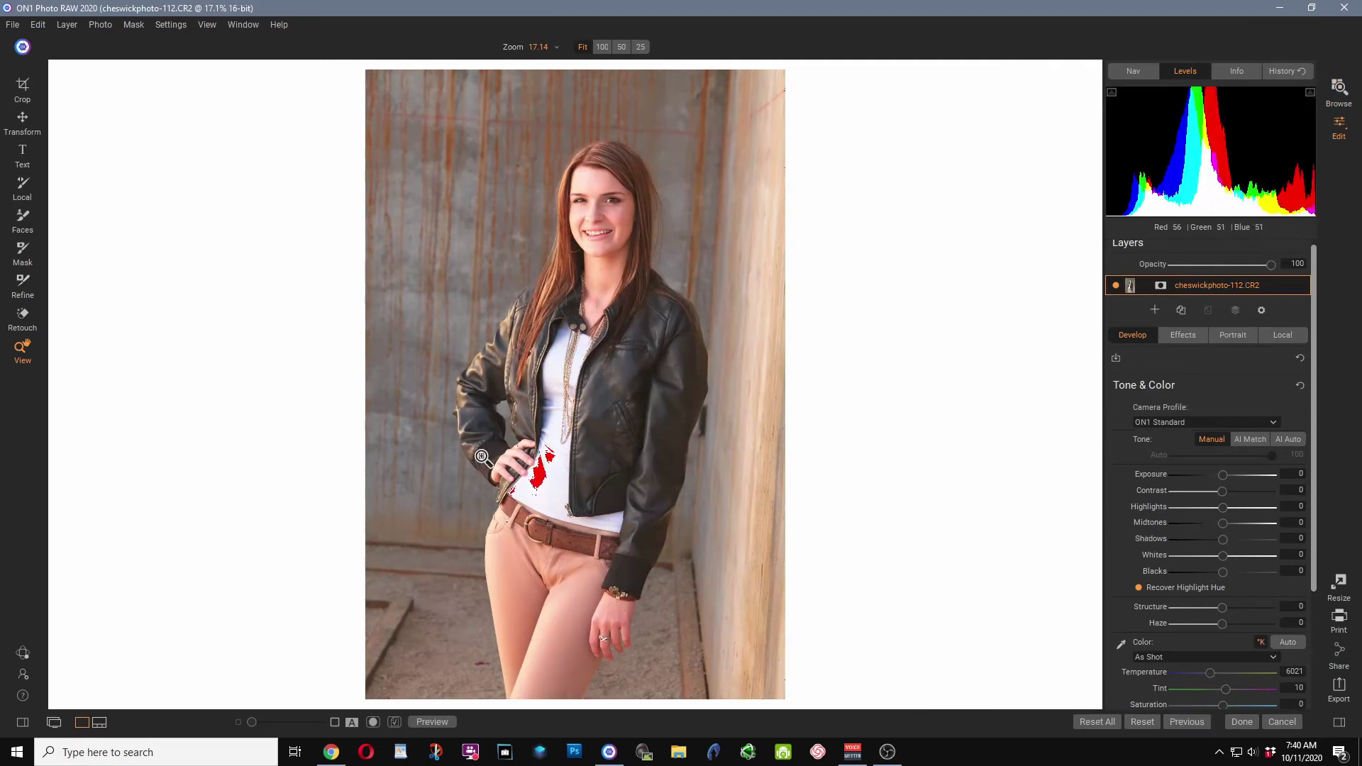
pyautogui.click(583, 208)
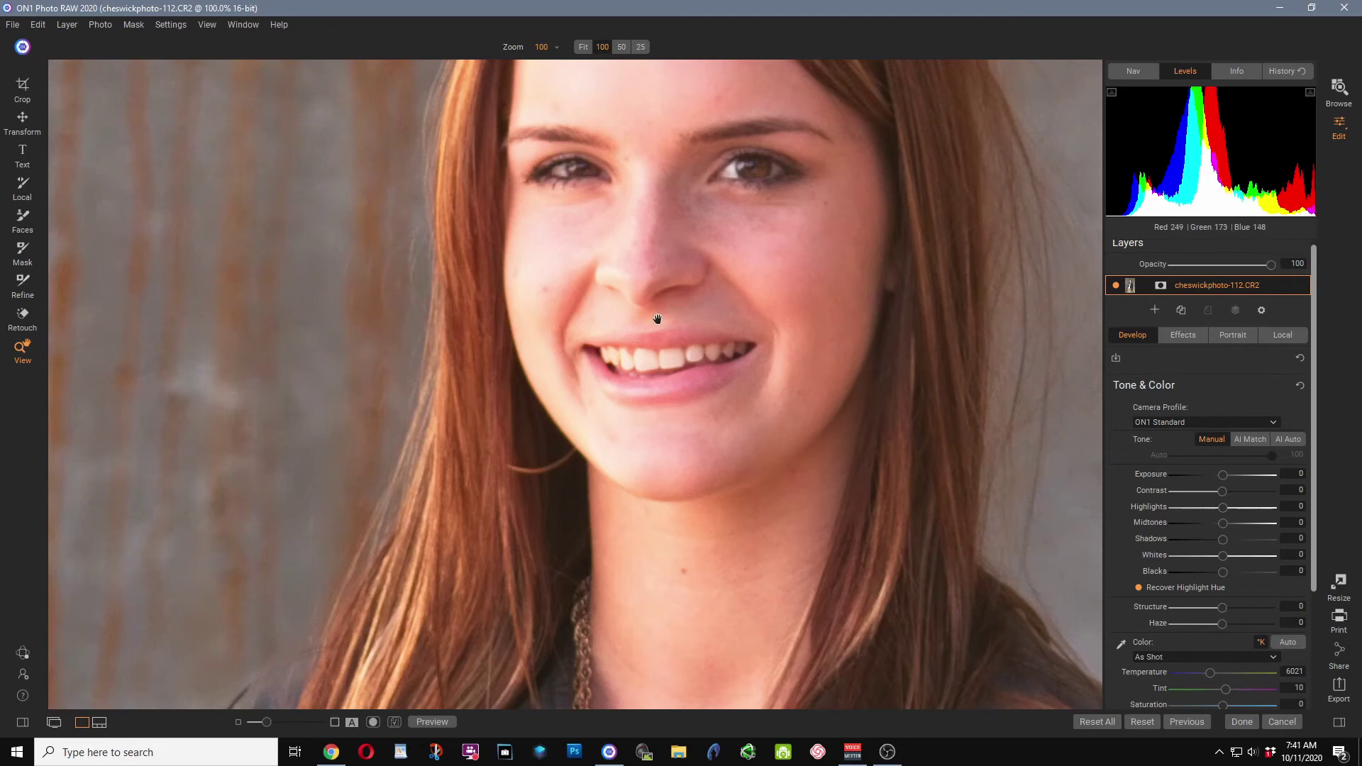
# Open cheswickphoto-112-dpp.JPG full size from the JPGS folder in Grid view.
pyautogui.click(1242, 721)
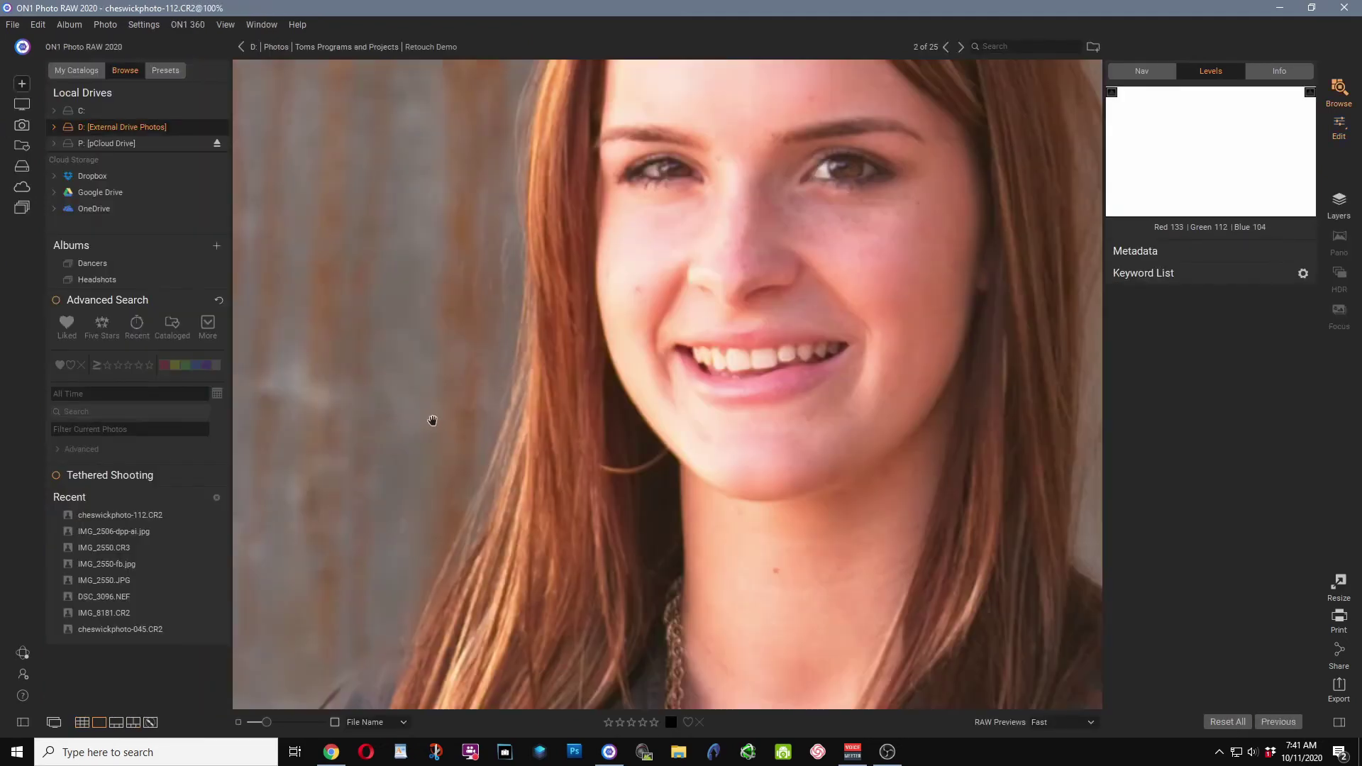
pyautogui.click(81, 723)
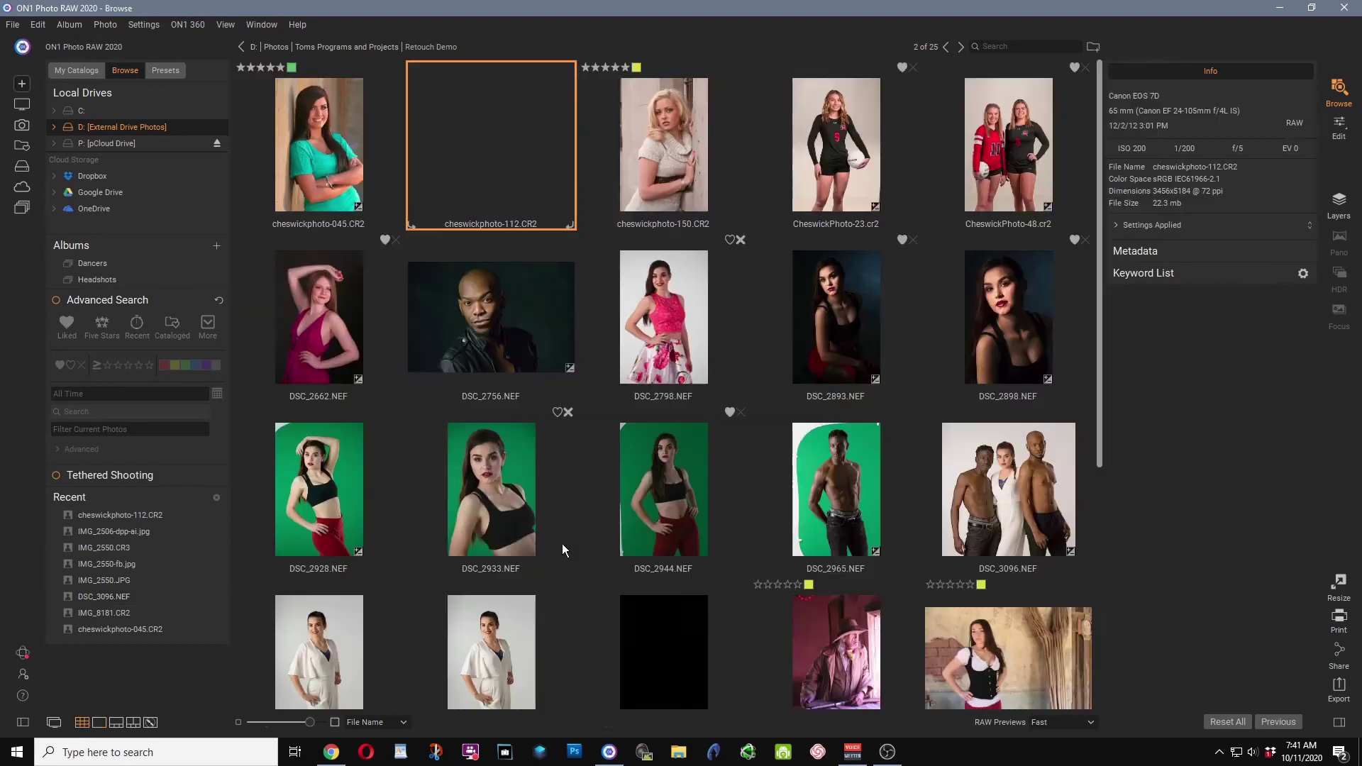
pyautogui.scroll(-5, 561, 543)
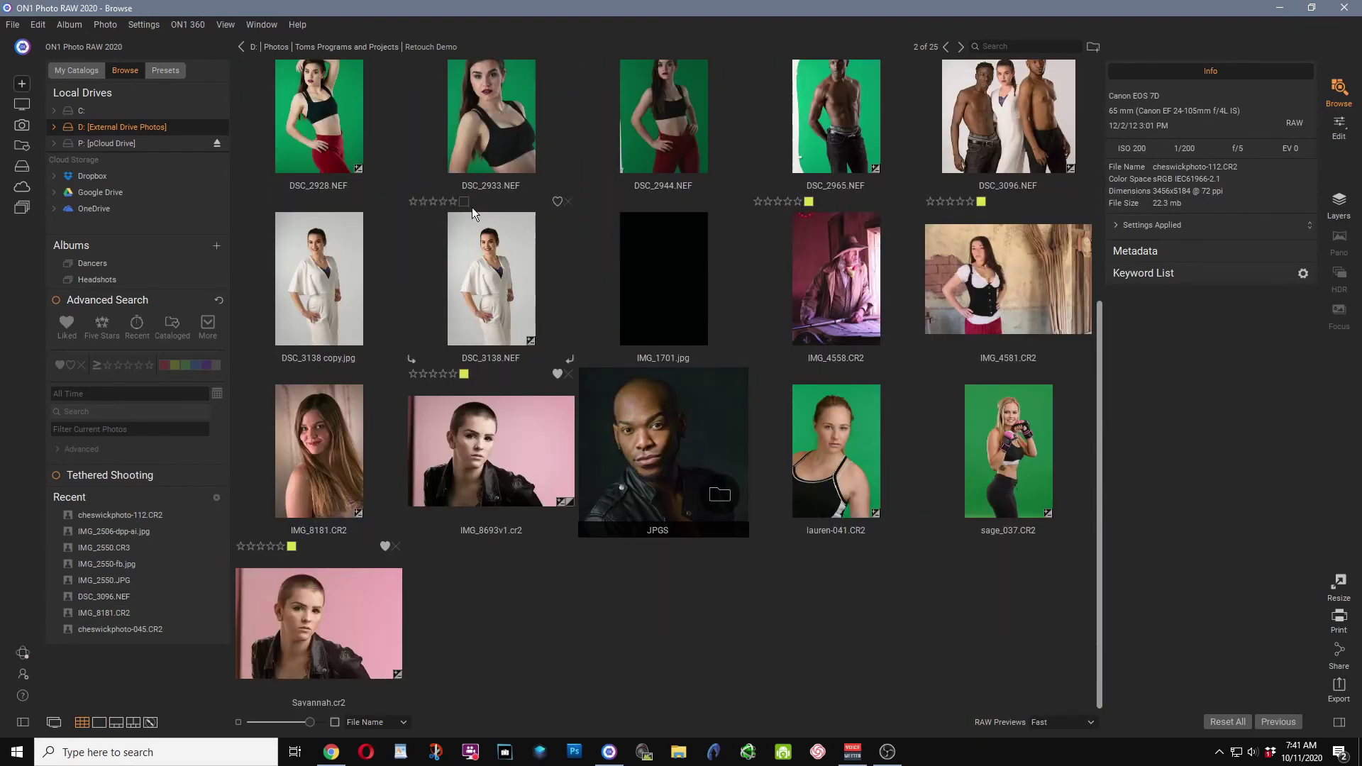
pyautogui.click(674, 478)
pyautogui.doubleClick(674, 479)
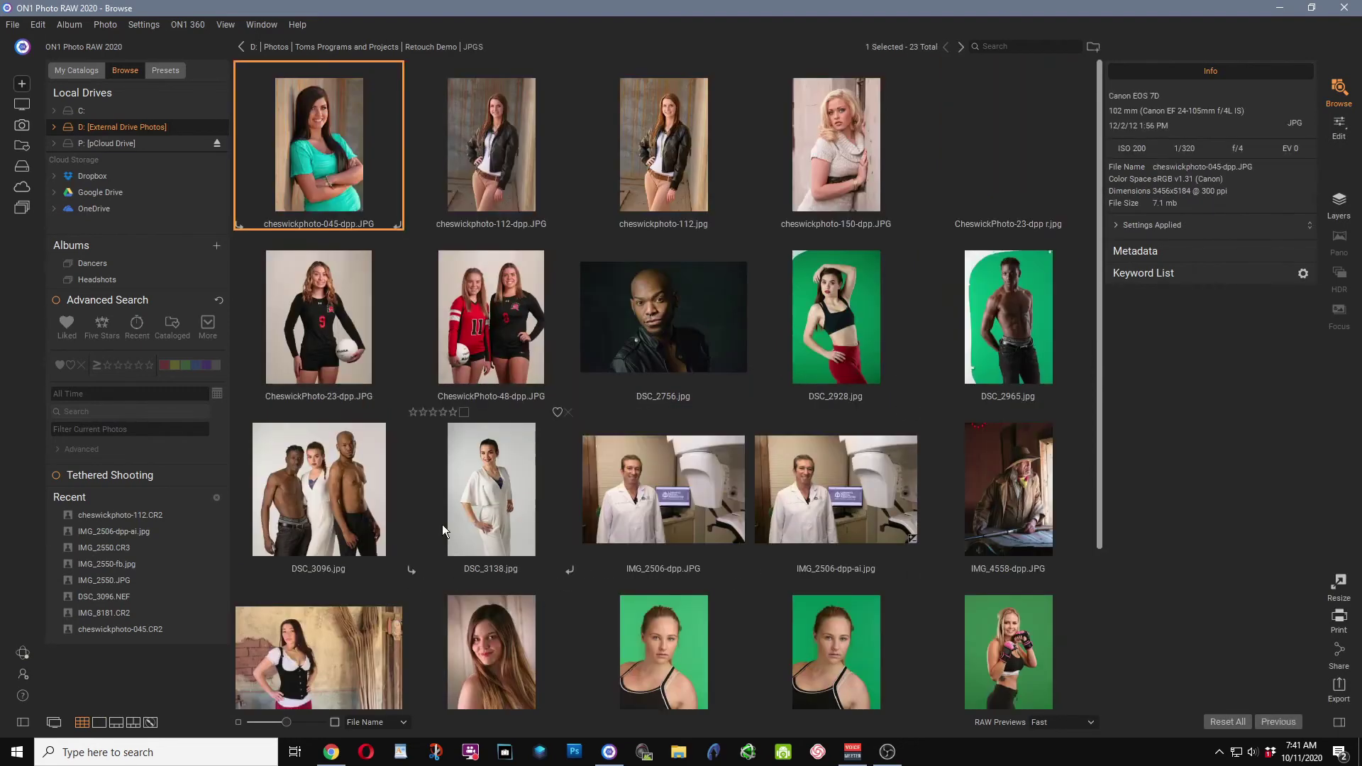
pyautogui.click(487, 126)
pyautogui.doubleClick(487, 126)
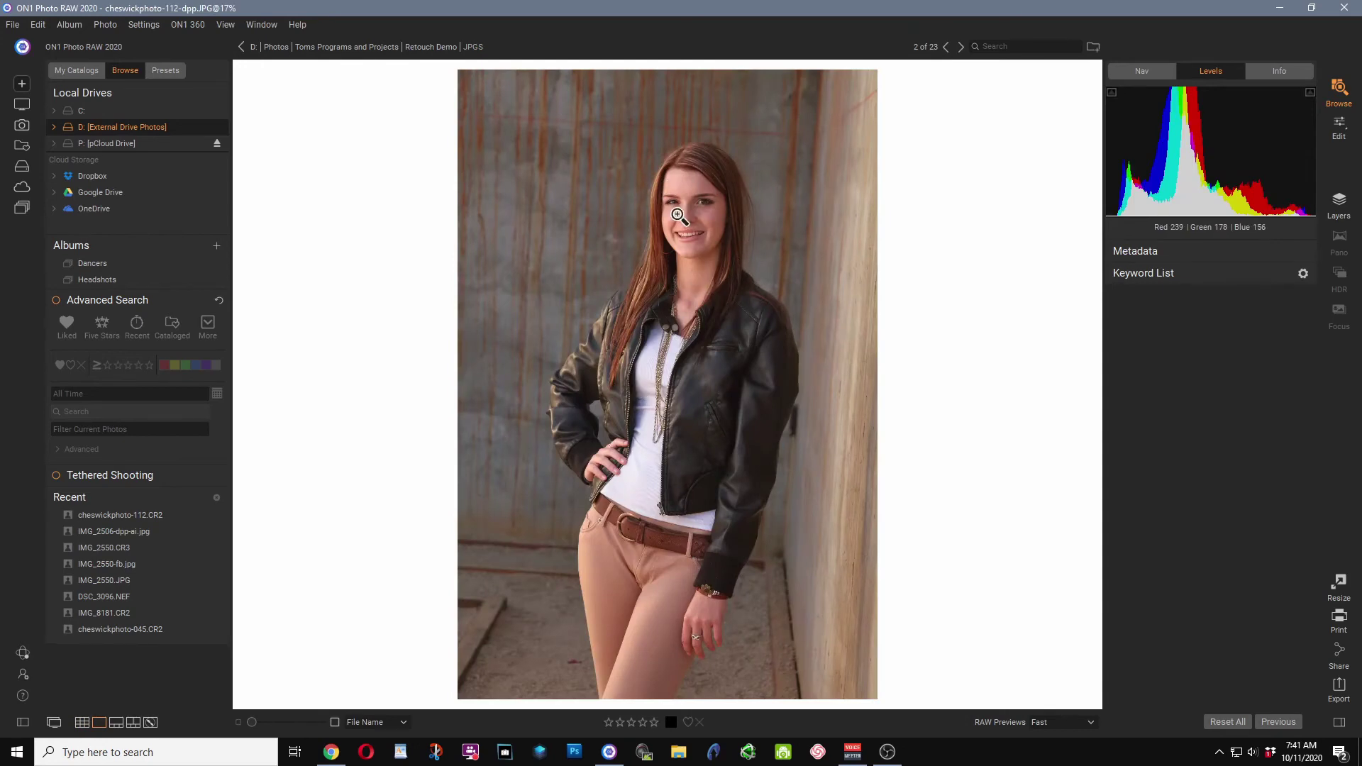
# Zoom onto the face, then send the original to ON1 Portrait AI for editing.
pyautogui.click(687, 232)
pyautogui.moveTo(696, 190); pyautogui.dragTo(710, 497)
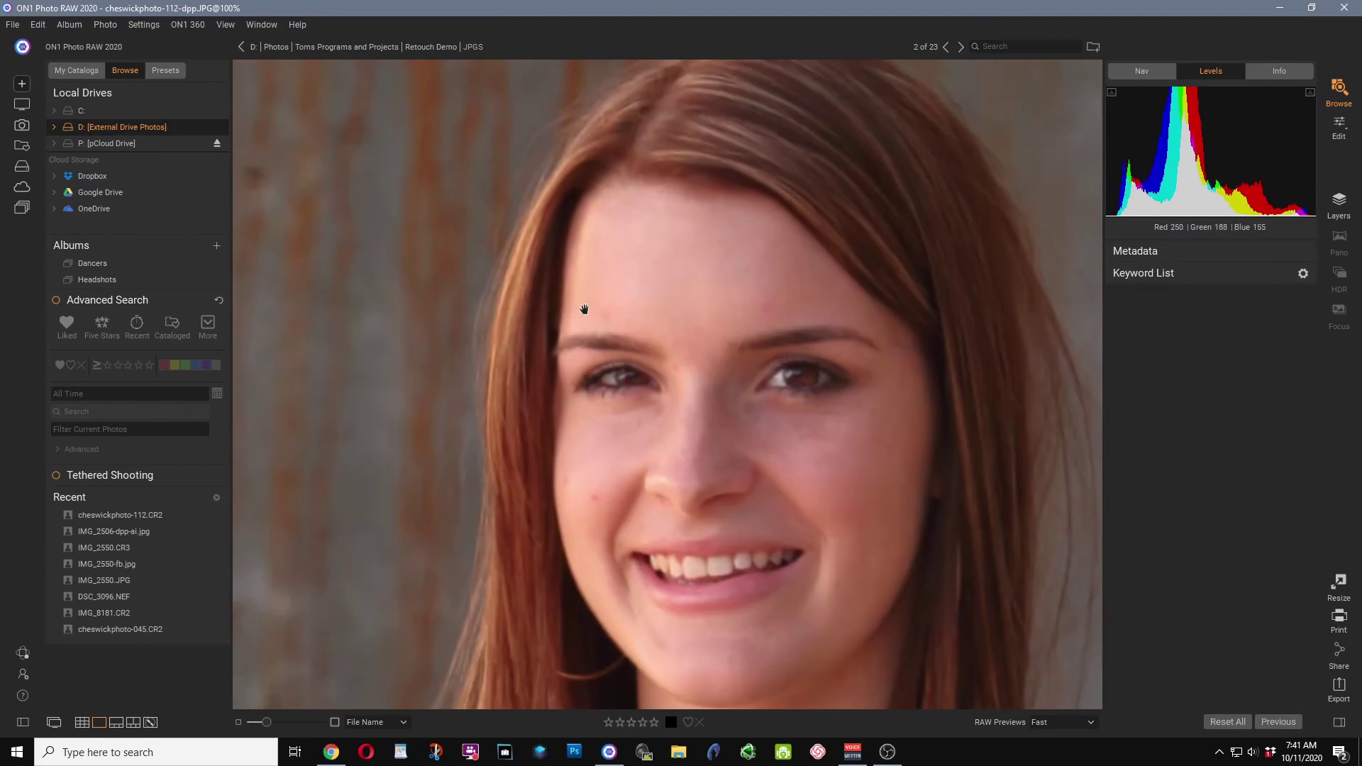
pyautogui.rightClick(632, 291)
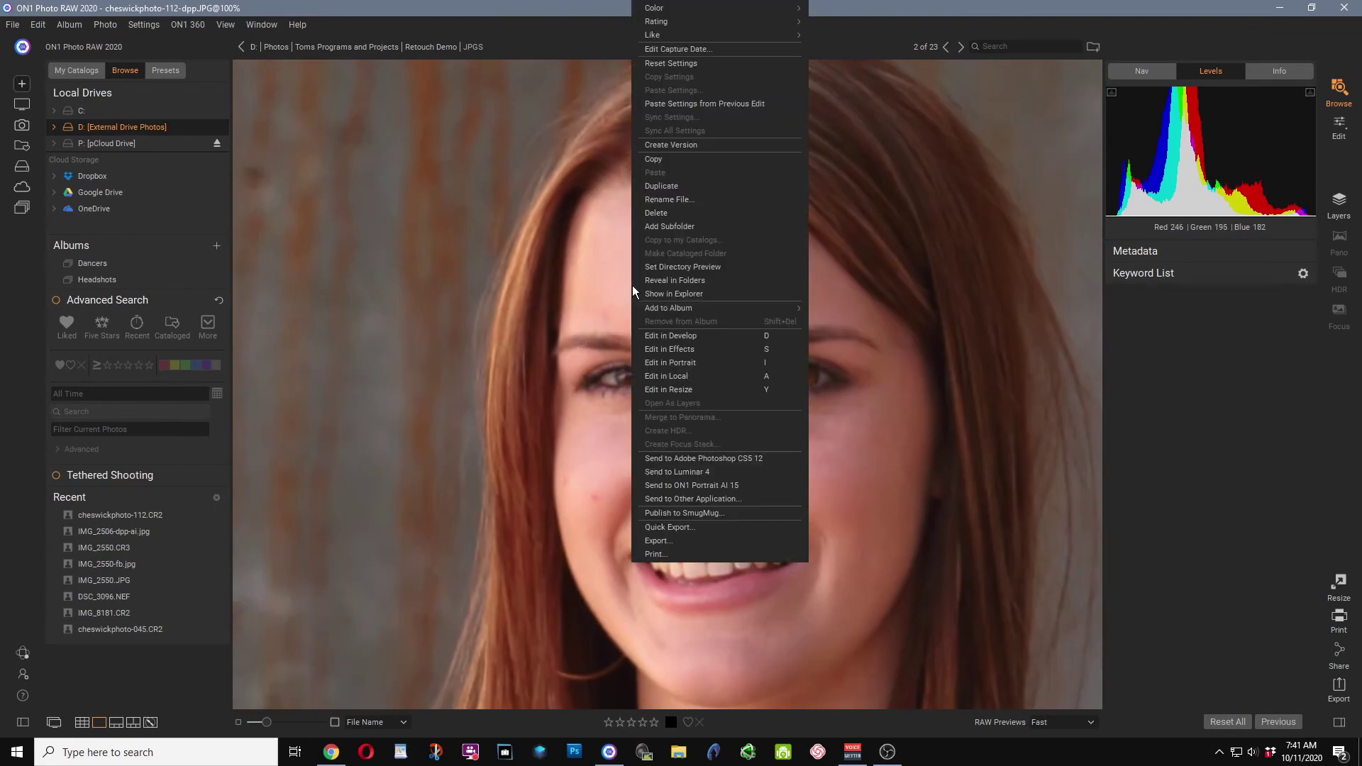
pyautogui.click(668, 489)
pyautogui.click(551, 336)
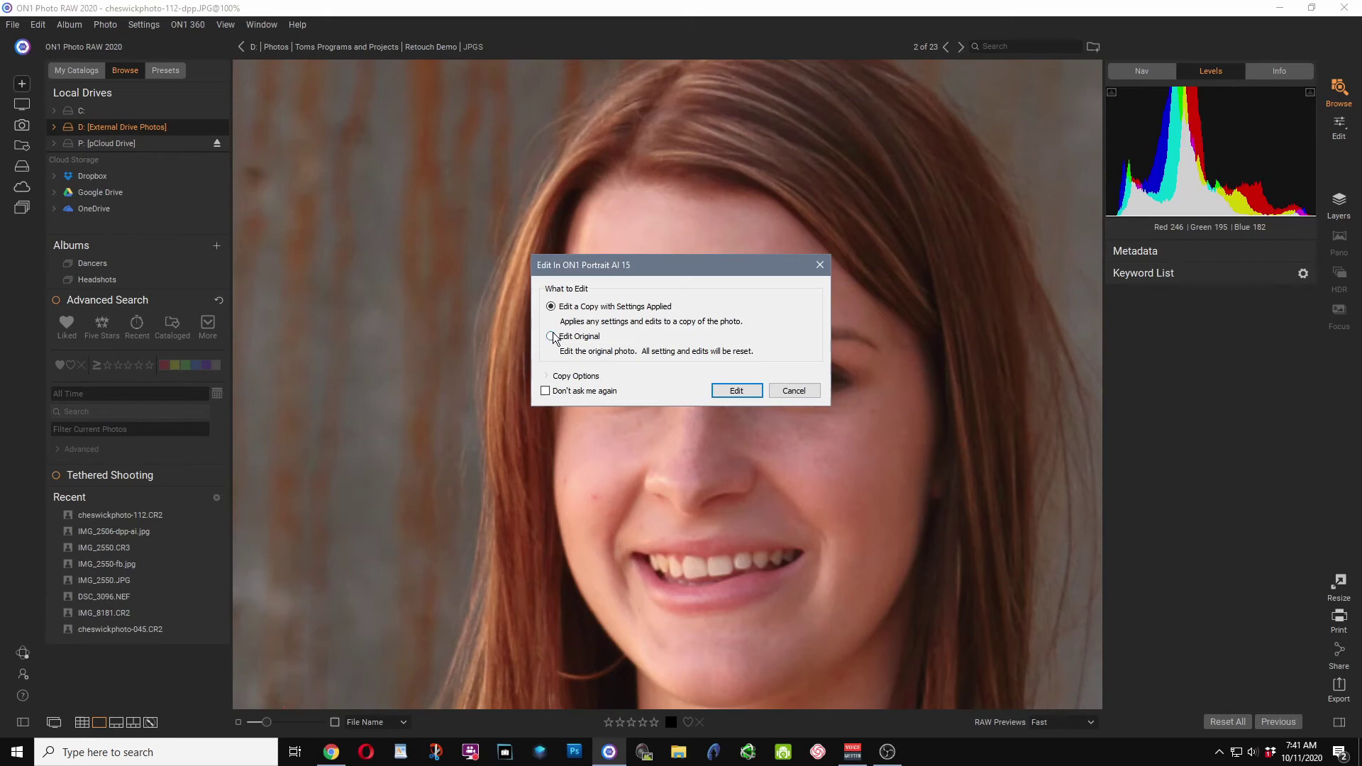
pyautogui.click(734, 394)
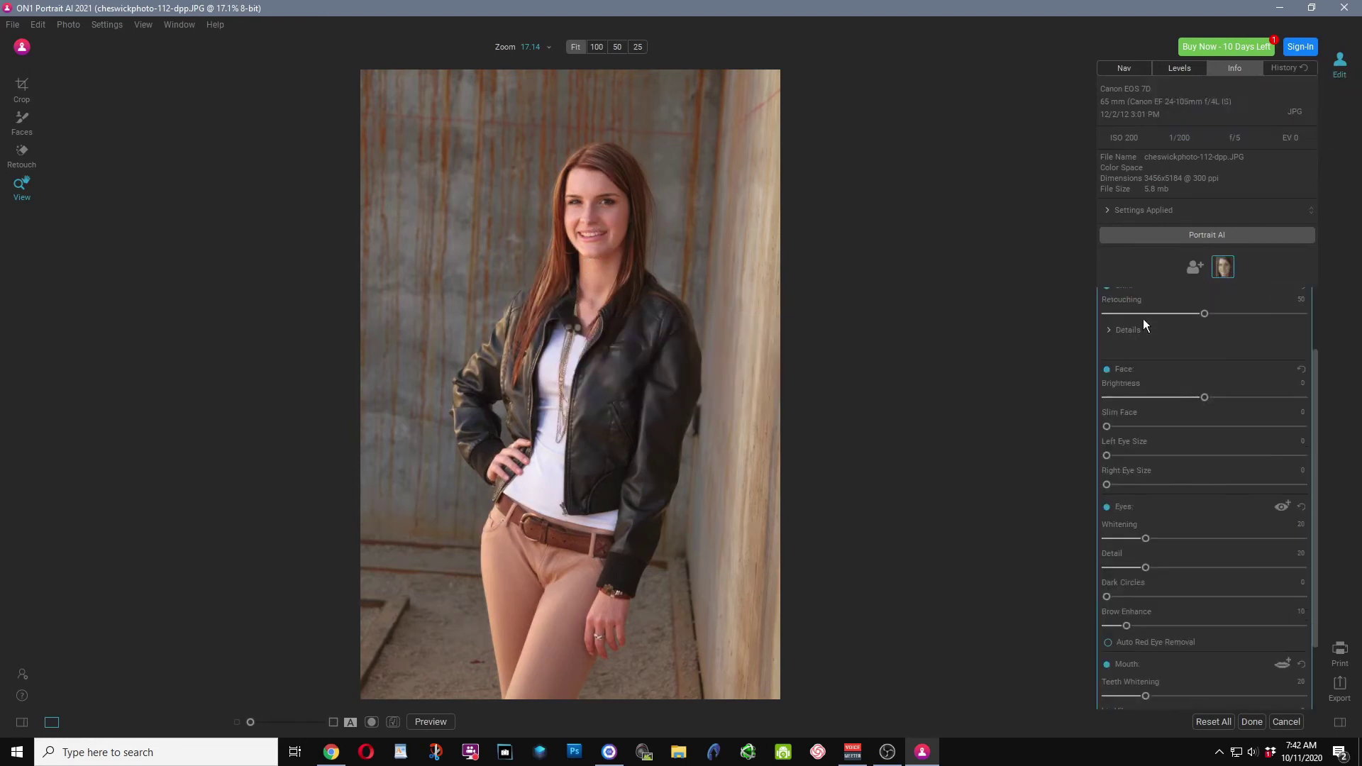
# Zoom in and retouch a cheek blemish, then cancel and discard the Portrait AI edits.
pyautogui.click(596, 227)
pyautogui.moveTo(618, 213); pyautogui.dragTo(621, 518)
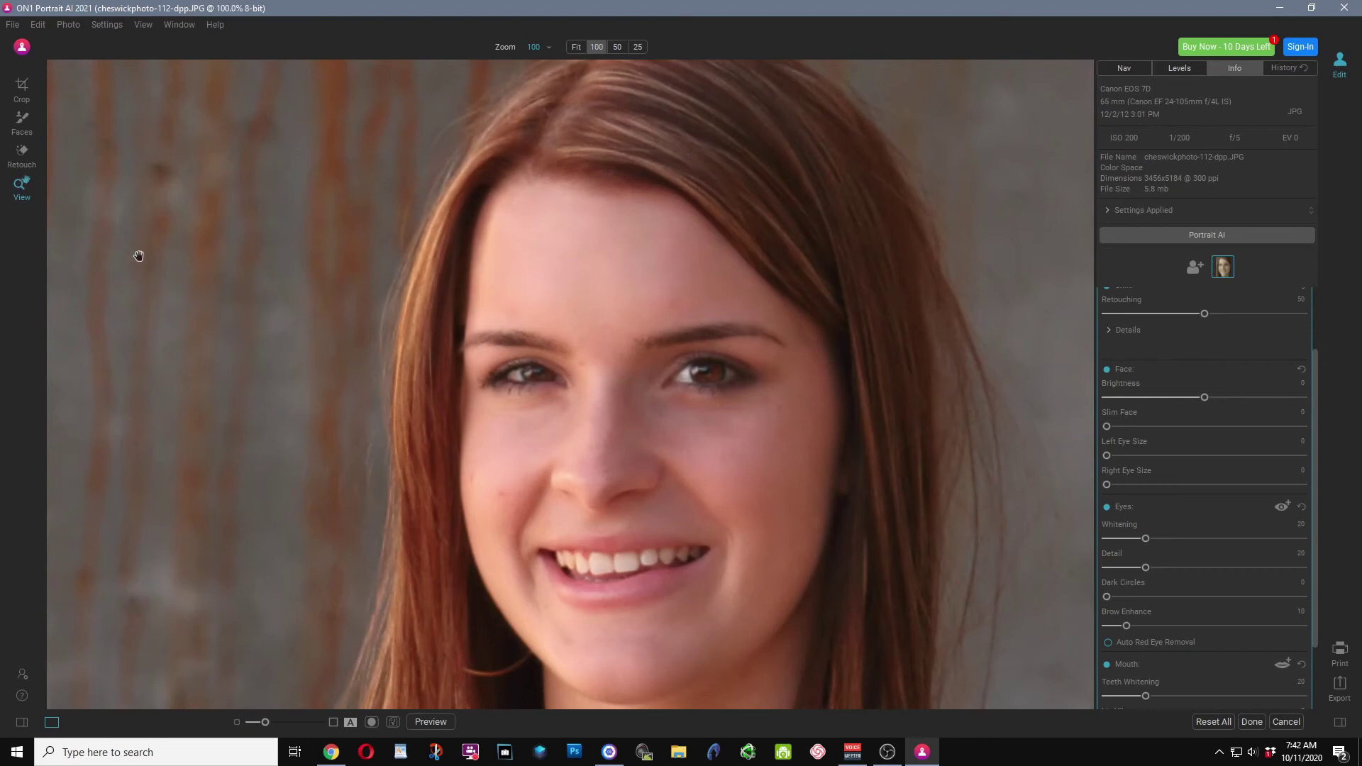
pyautogui.press('r')
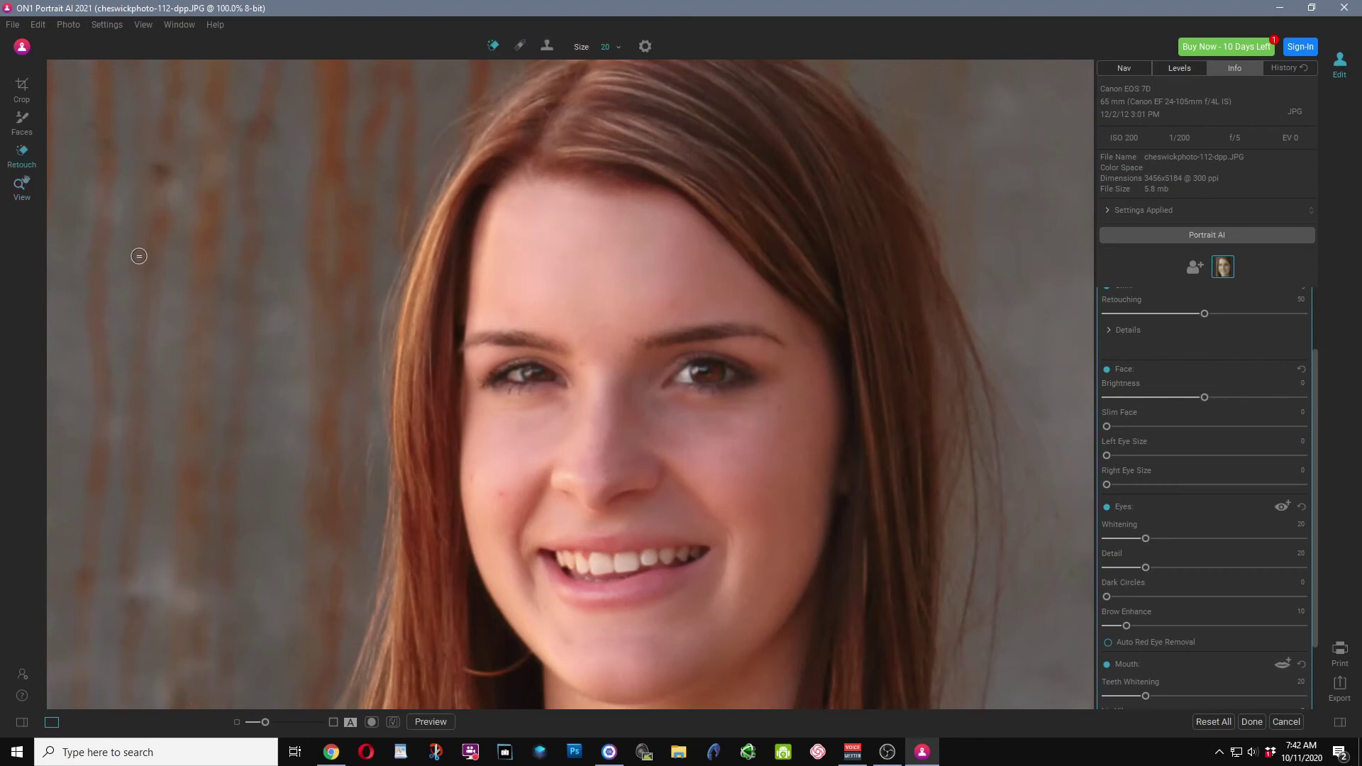
pyautogui.click(503, 494)
pyautogui.moveTo(503, 495)
pyautogui.mouseDown()
pyautogui.moveTo(465, 470)
pyautogui.moveTo(475, 476)
pyautogui.mouseUp()
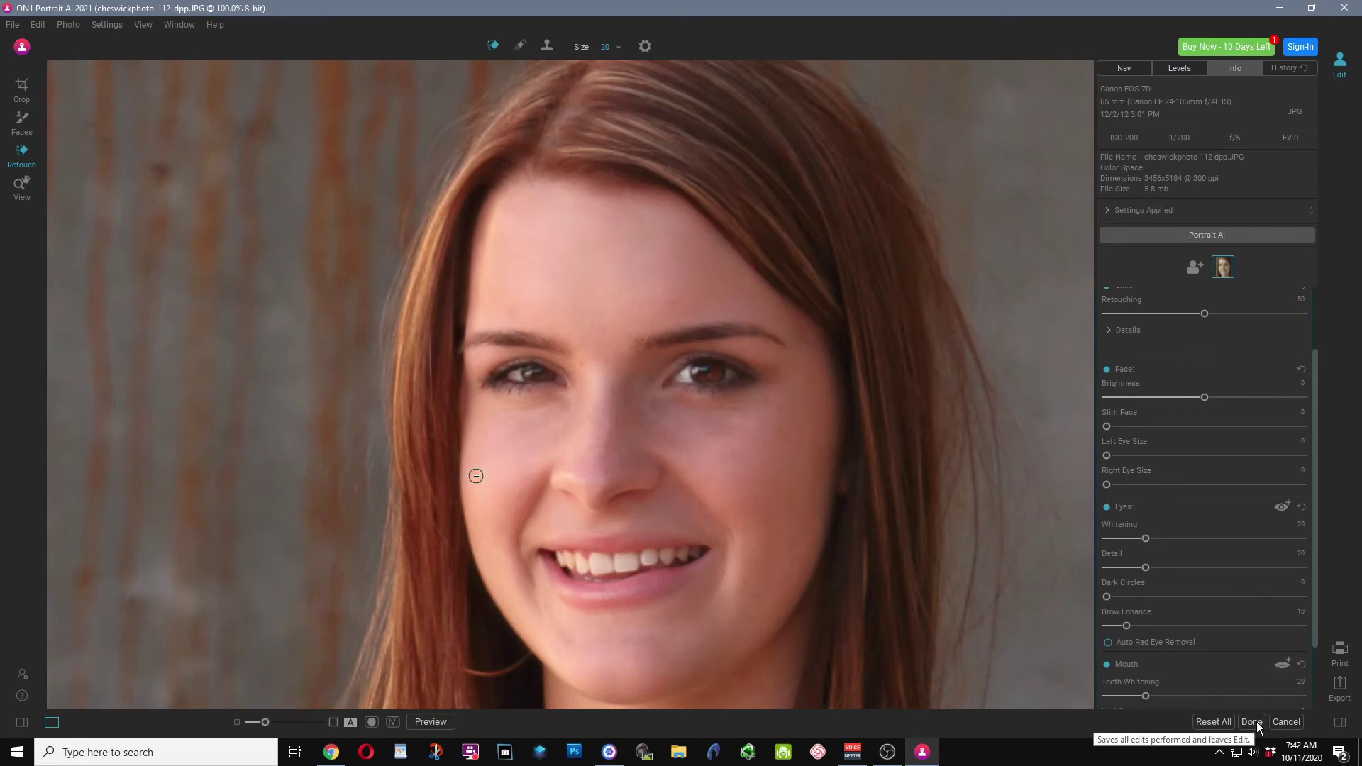
pyautogui.click(1287, 722)
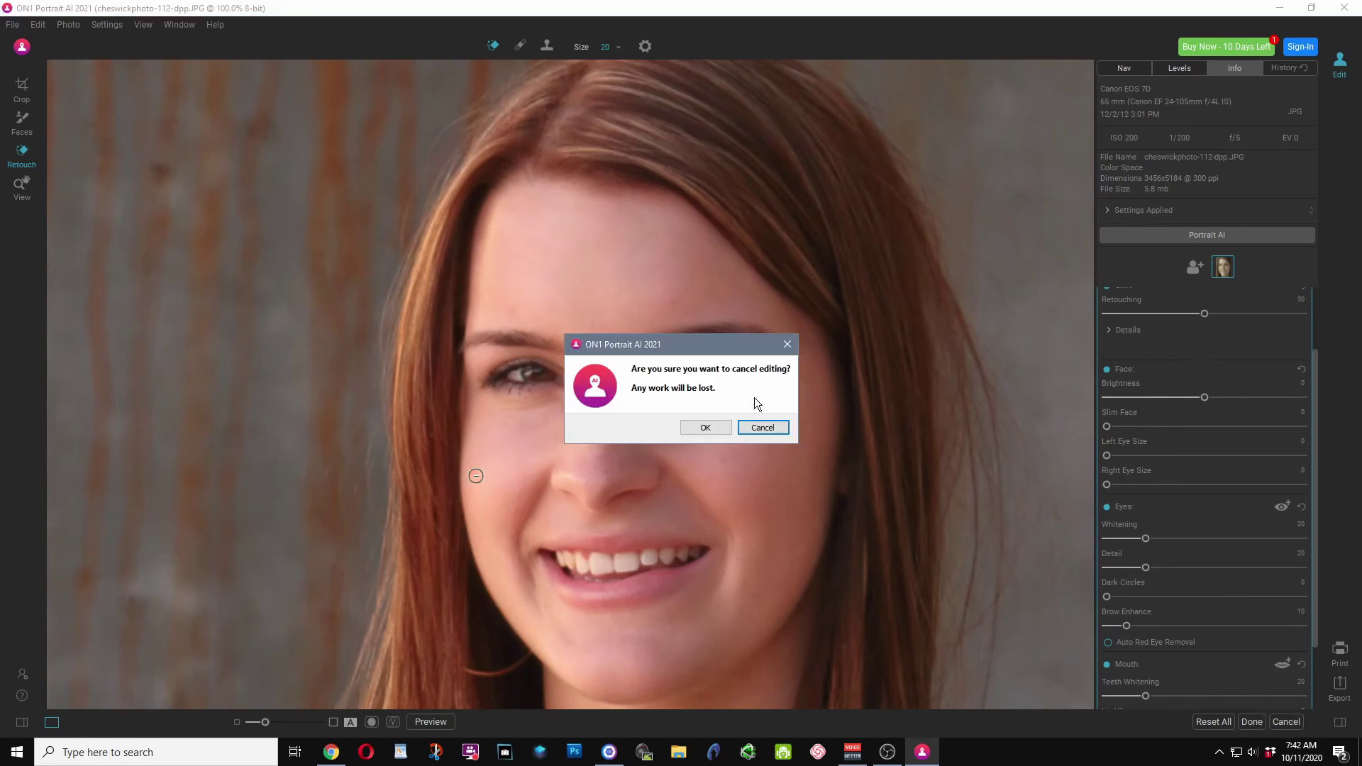
pyautogui.click(705, 427)
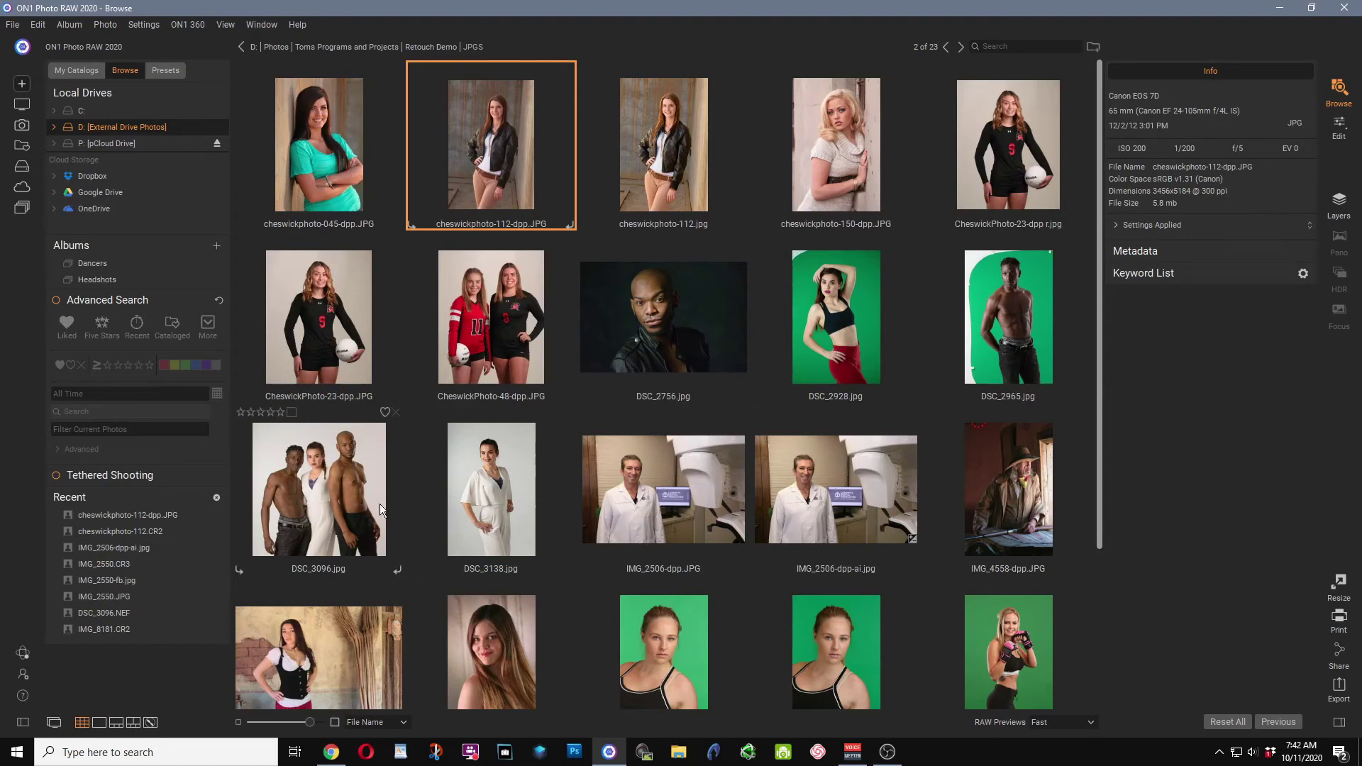
# Send DSC_3096.jpg to ON1 Portrait AI 15, choosing Edit Original.
pyautogui.rightClick(323, 495)
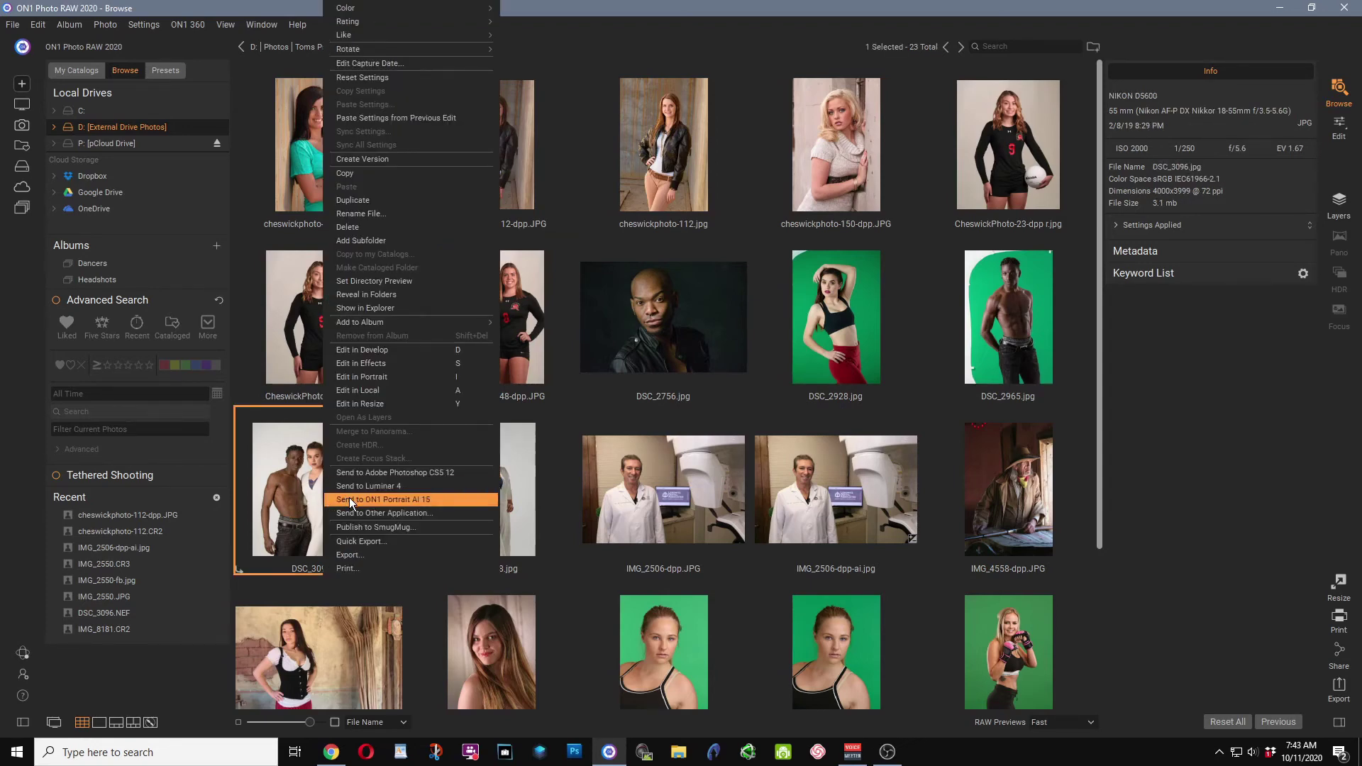
pyautogui.click(349, 499)
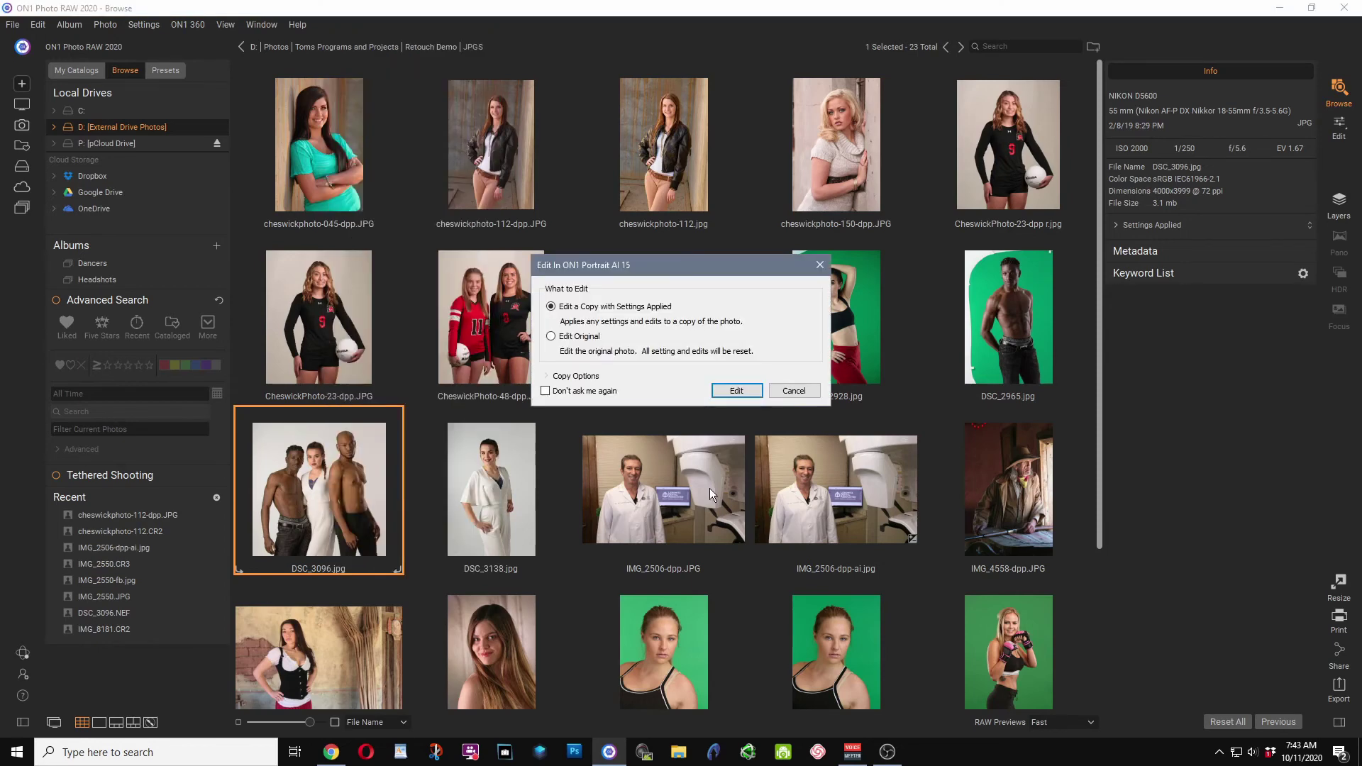
pyautogui.click(551, 337)
pyautogui.click(720, 390)
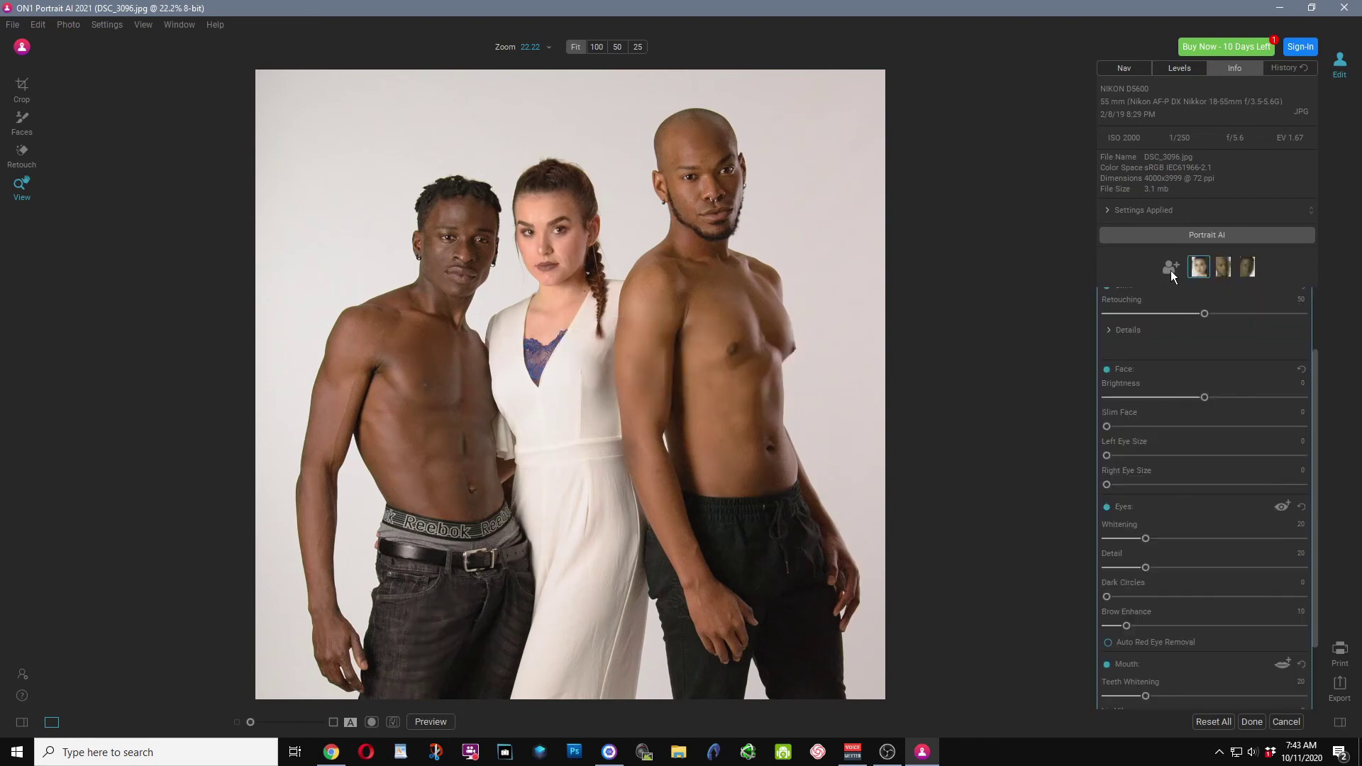
# View the retouching settings for the second and third faces in the group shot.
pyautogui.click(1223, 269)
pyautogui.click(1249, 268)
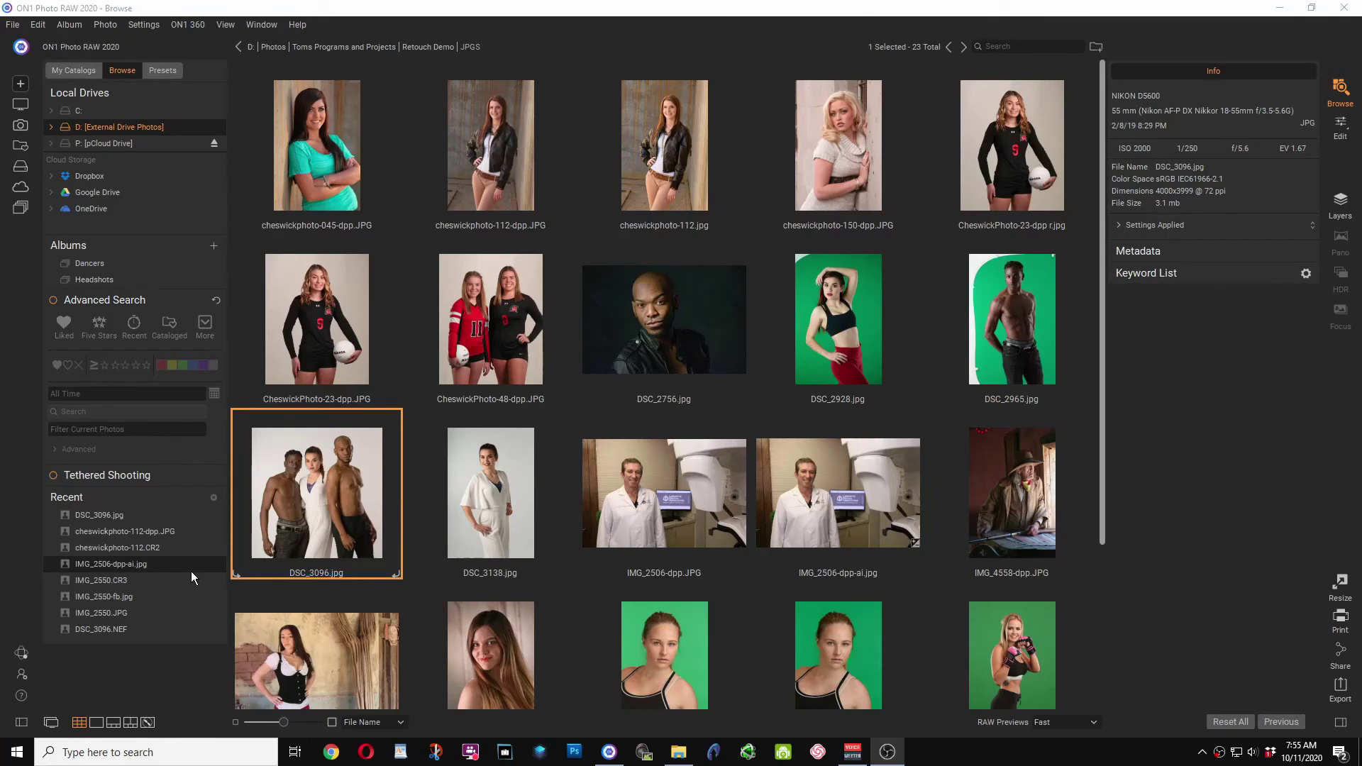
# Open Savannah ai.jpg full size, then flip to the original Savannah.JPG and back.
pyautogui.moveTo(313, 572)
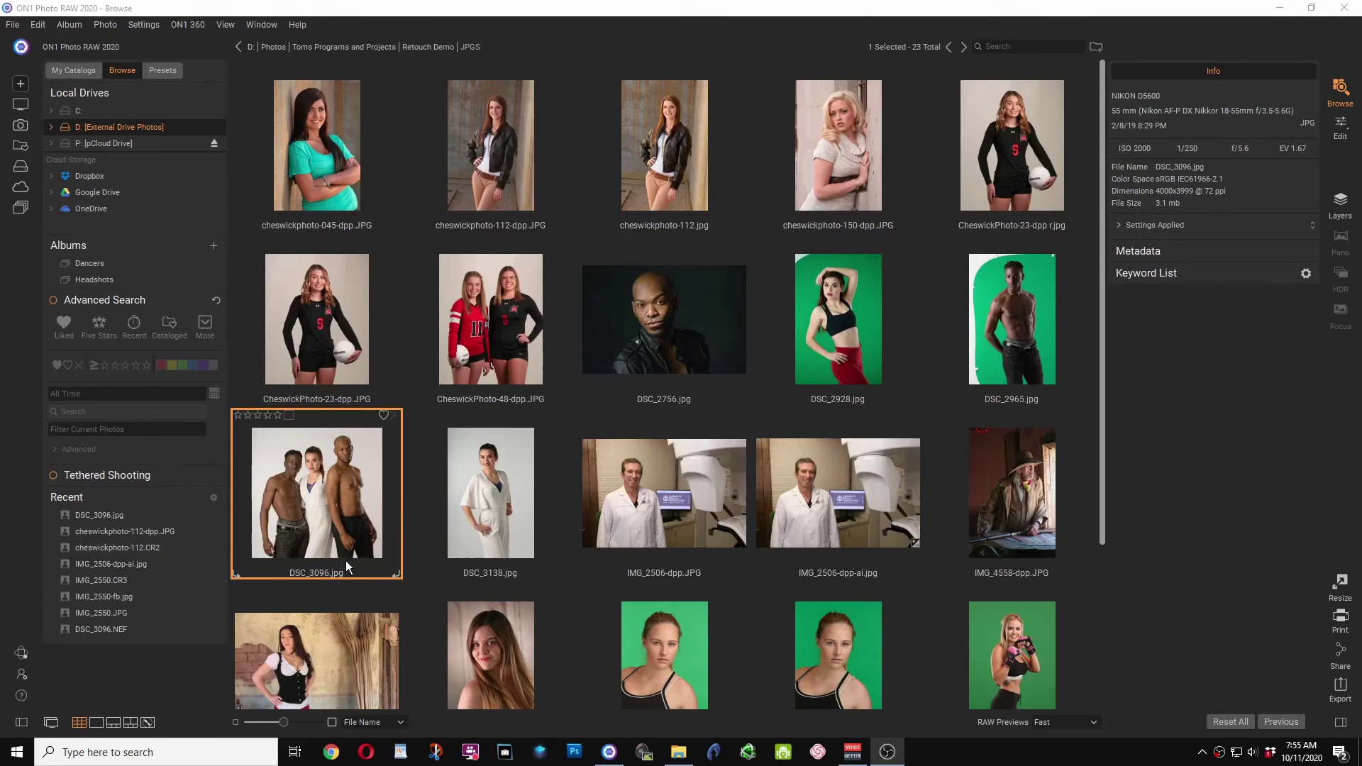
pyautogui.scroll(-3, 445, 547)
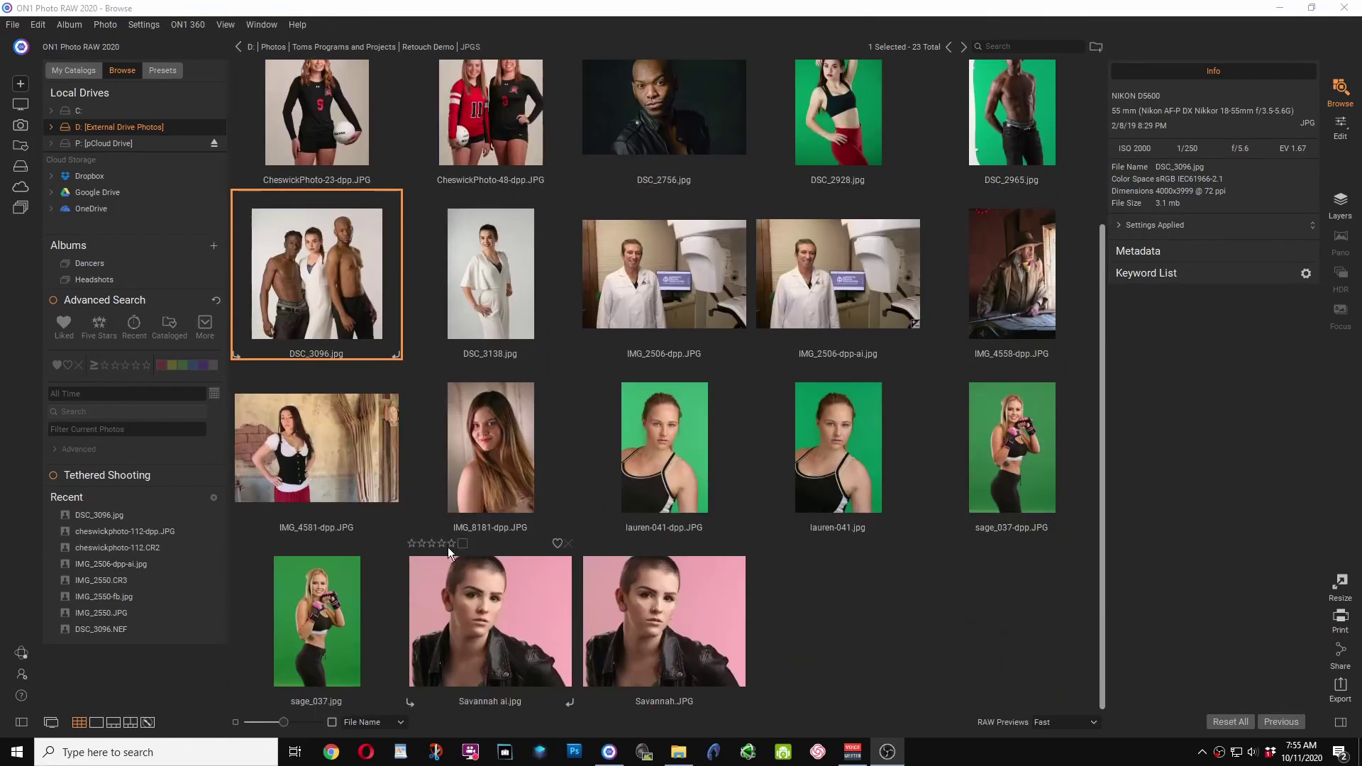
pyautogui.moveTo(491, 609)
pyautogui.doubleClick(492, 612)
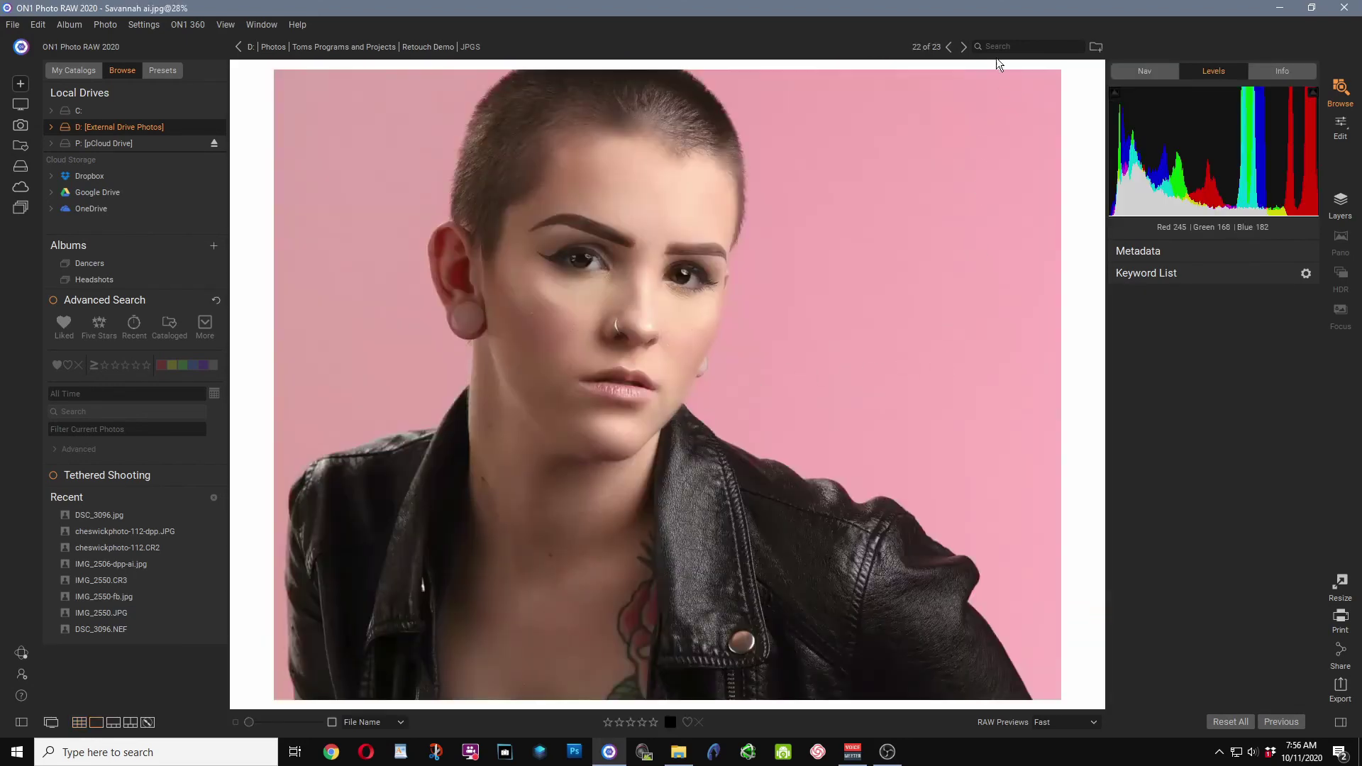
pyautogui.click(965, 45)
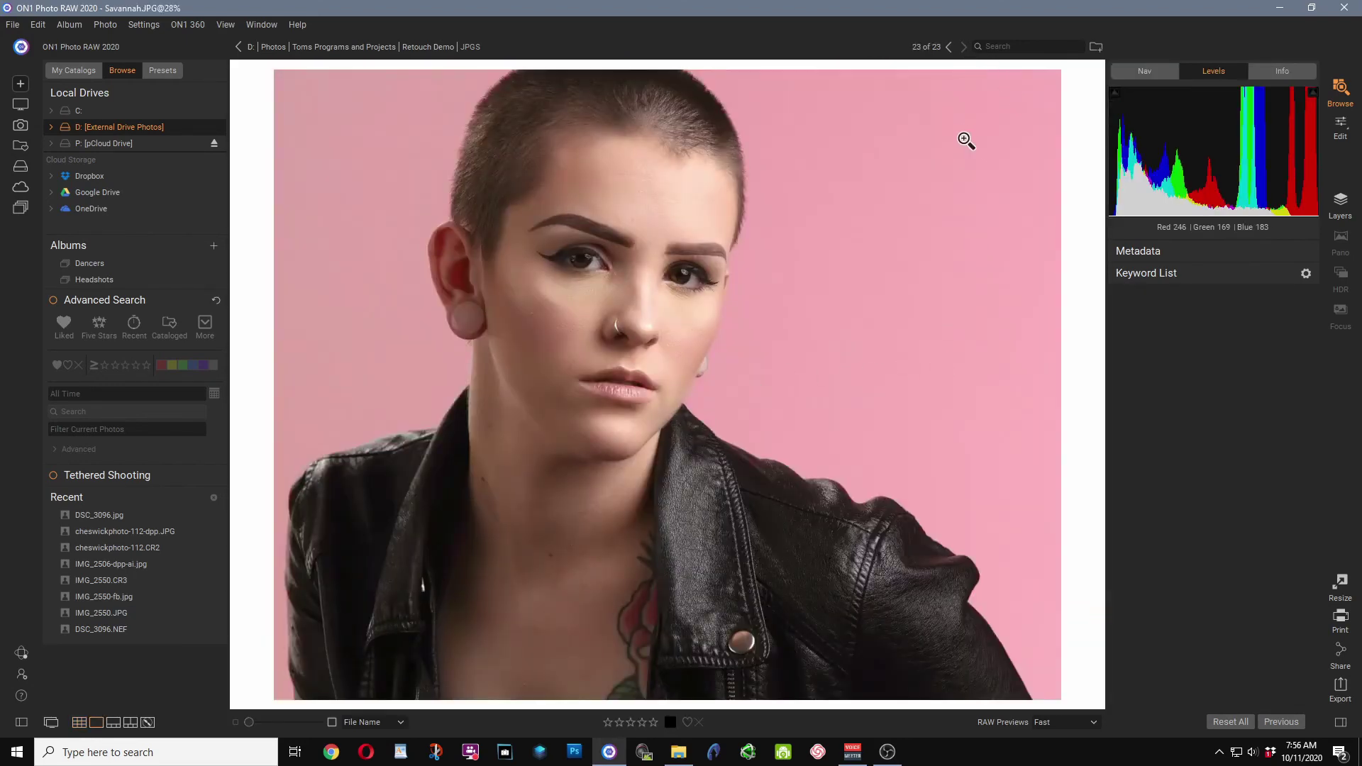
pyautogui.click(949, 46)
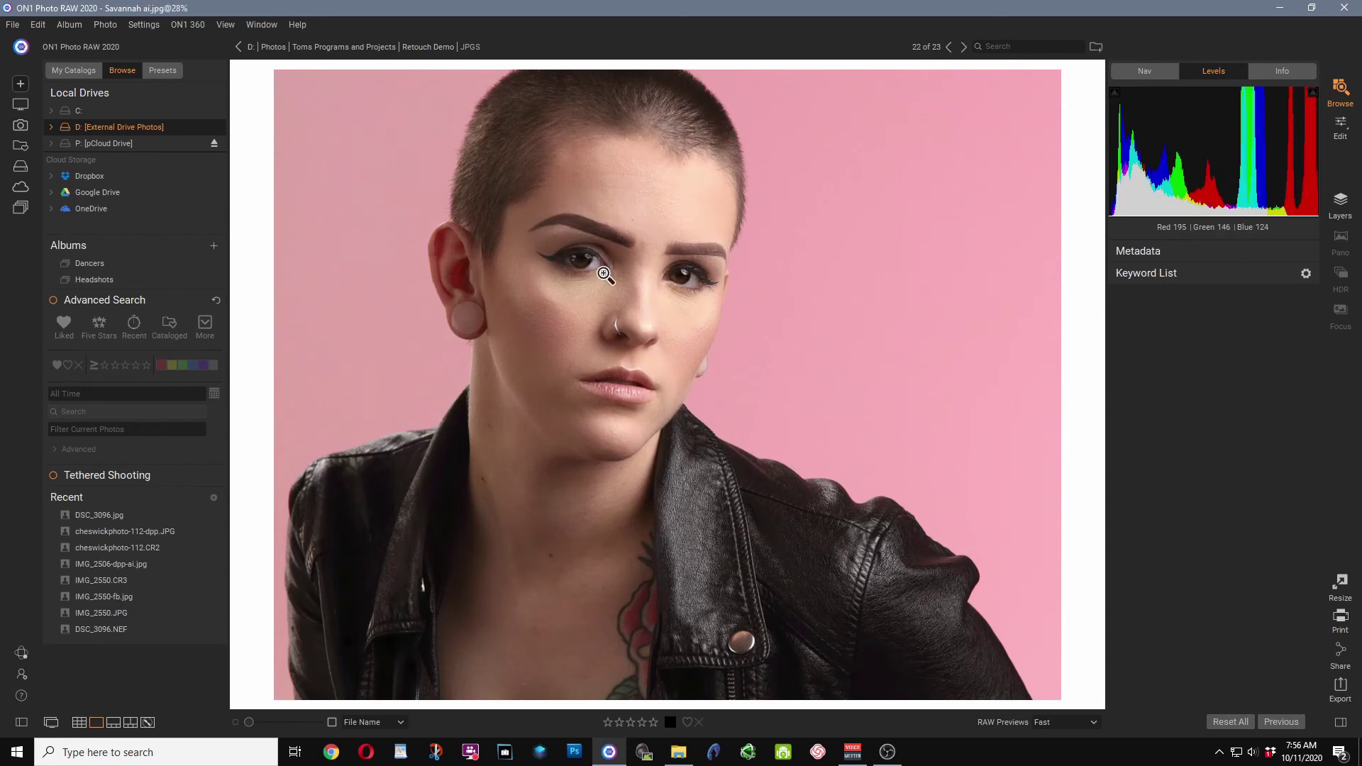
# Zoom to 100% on the eyes and compare the original and retouched versions again.
pyautogui.click(604, 274)
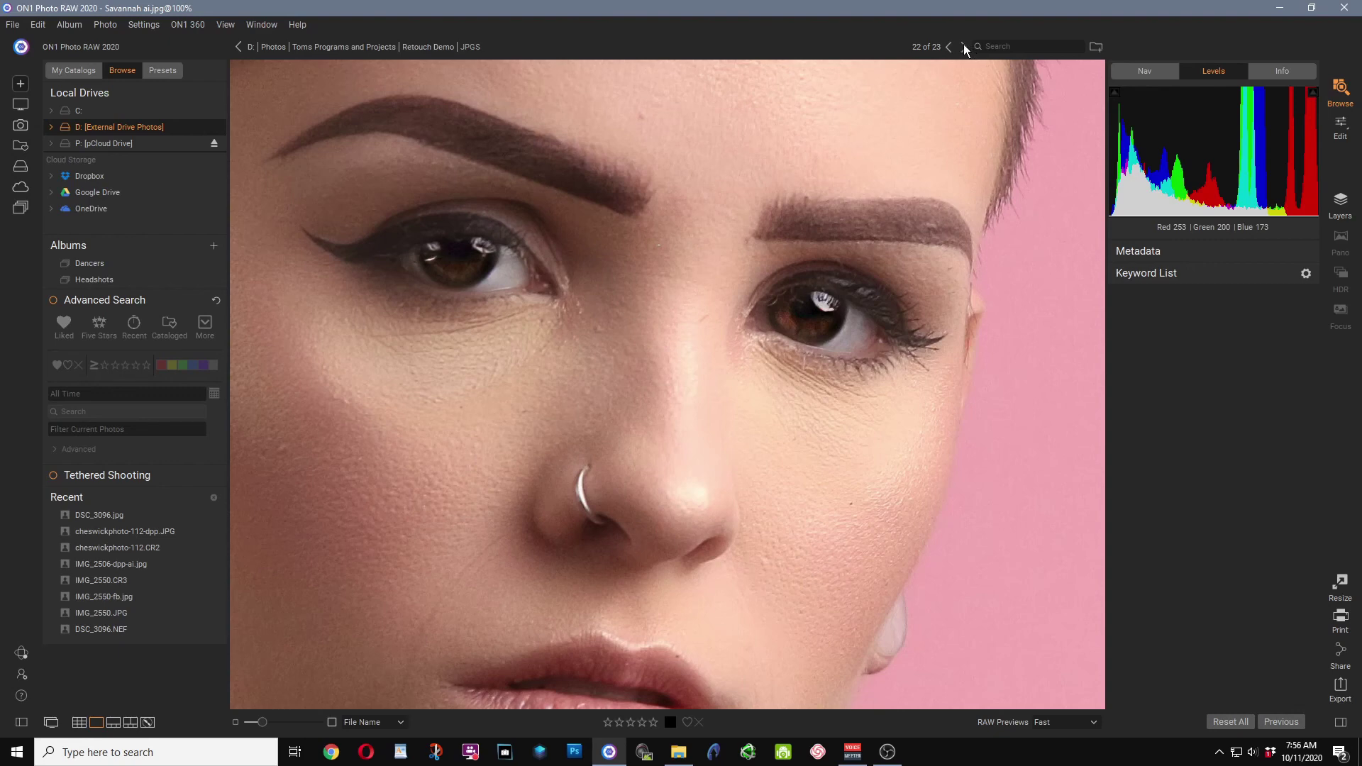
pyautogui.click(964, 47)
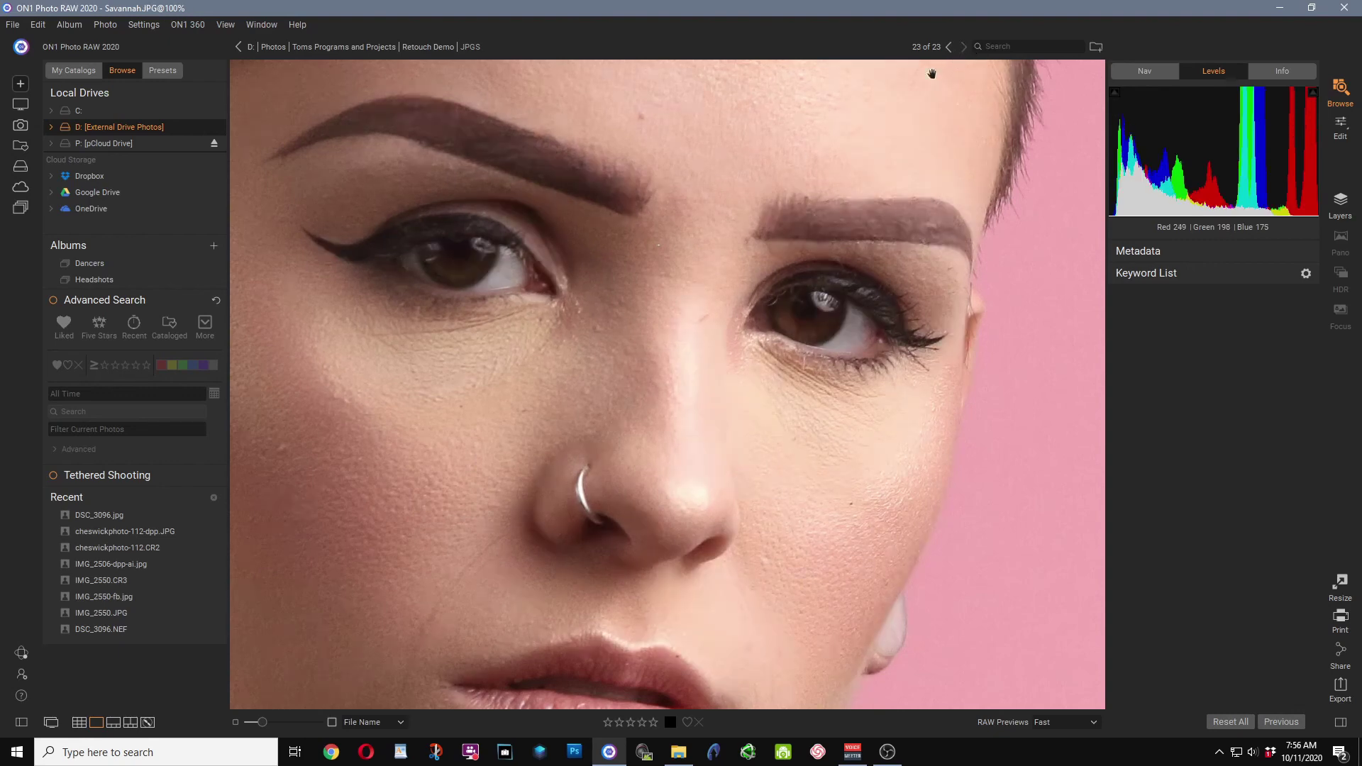
pyautogui.click(949, 50)
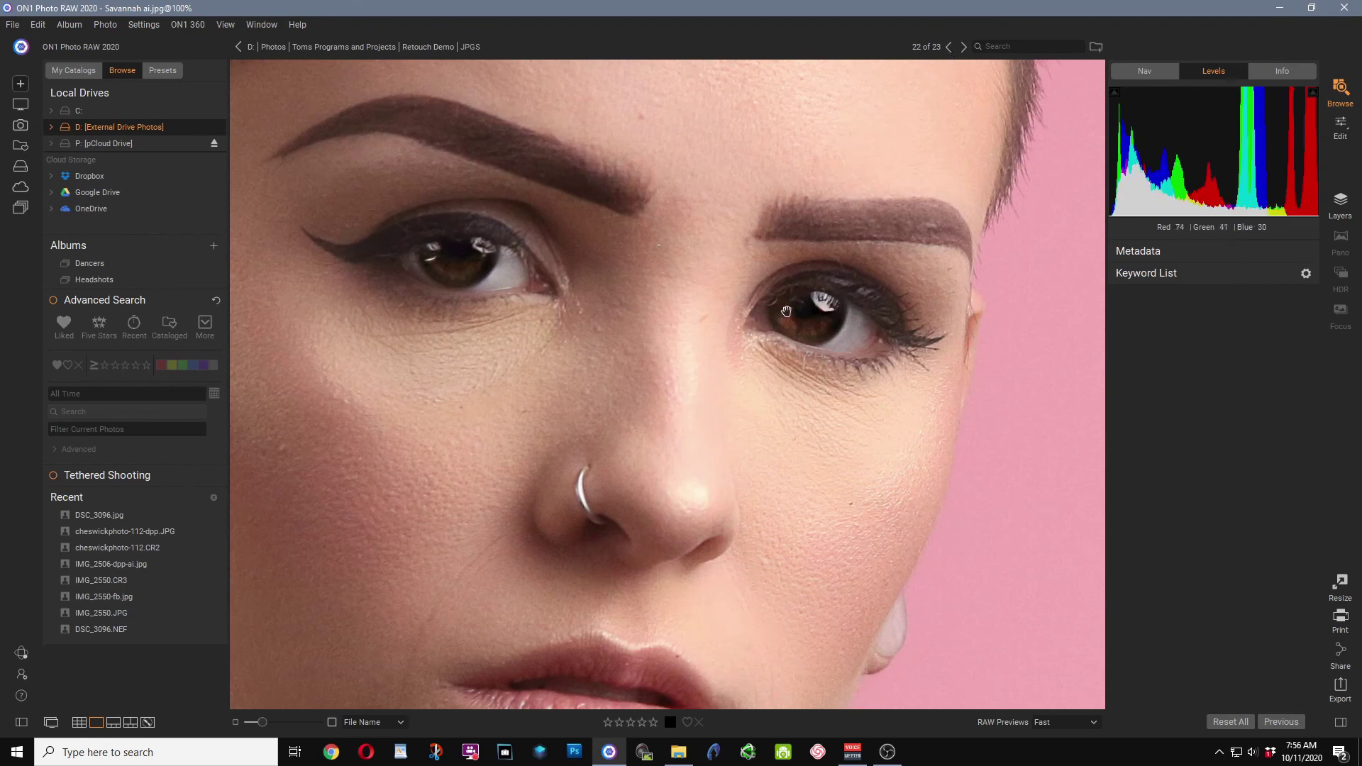